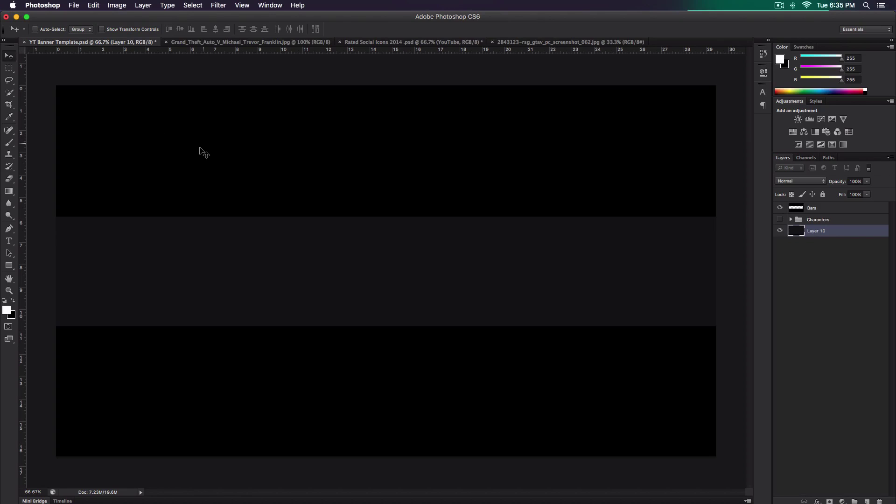
# Step: Review the banner template by toggling the visibility of the Bars layer, Characters group and Layer 10
pyautogui.click(780, 207)
pyautogui.click(780, 207)
pyautogui.click(779, 219)
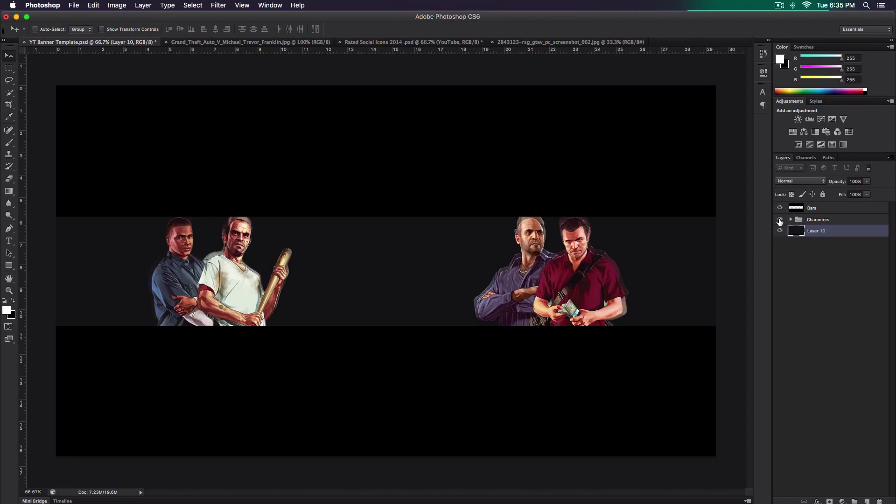
pyautogui.click(780, 220)
pyautogui.click(780, 219)
pyautogui.click(780, 219)
pyautogui.click(779, 230)
pyautogui.click(780, 230)
# Step: Copy the whole bridge screenshot and paste it into the YT Banner Template as a new layer above Layer 10
pyautogui.click(546, 42)
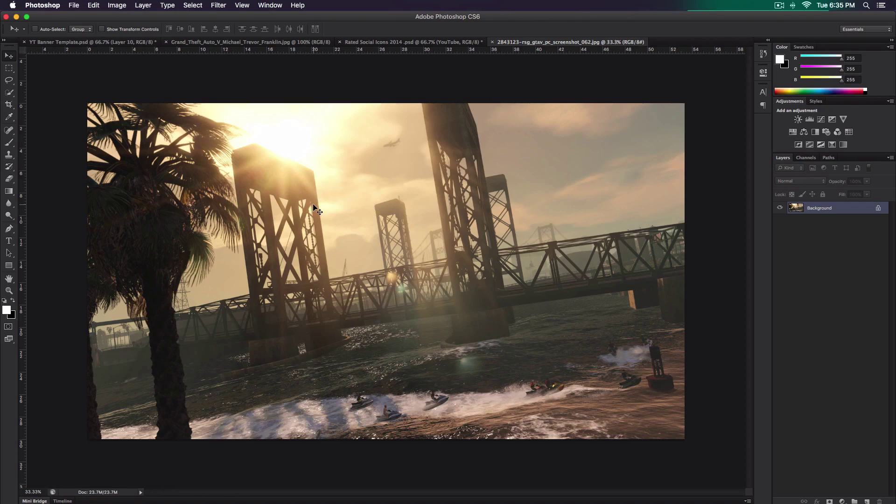
pyautogui.press('super+c')
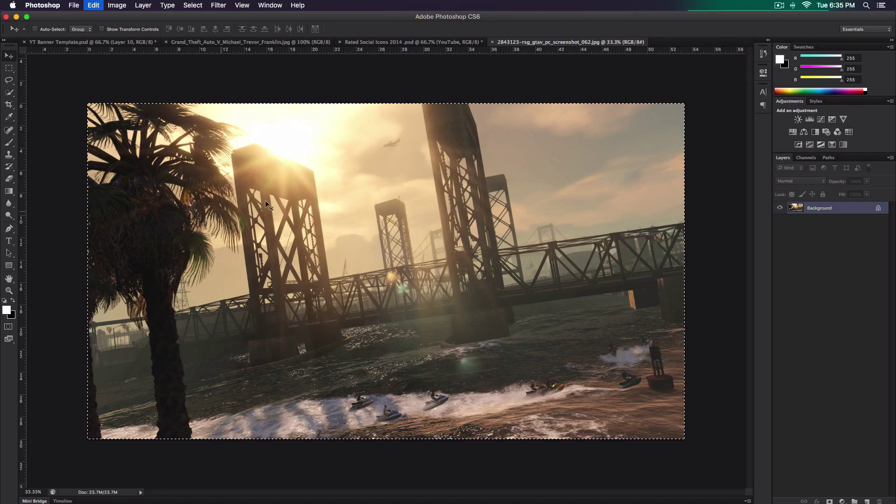
pyautogui.hotkey('ctrl', 'Tab')
pyautogui.press('super+v')
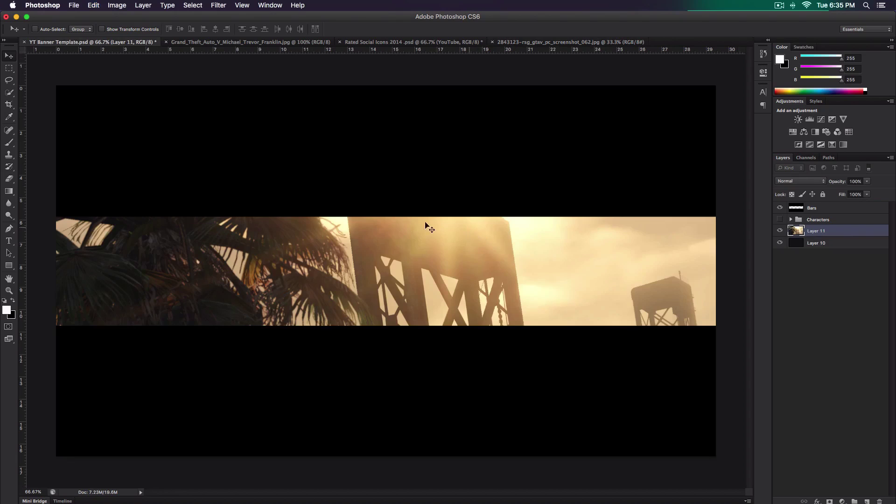
# Step: Reposition the pasted bridge image over the banner and scale it down proportionally about its centre so the bridge fills the visible strip
pyautogui.press('super+minus')
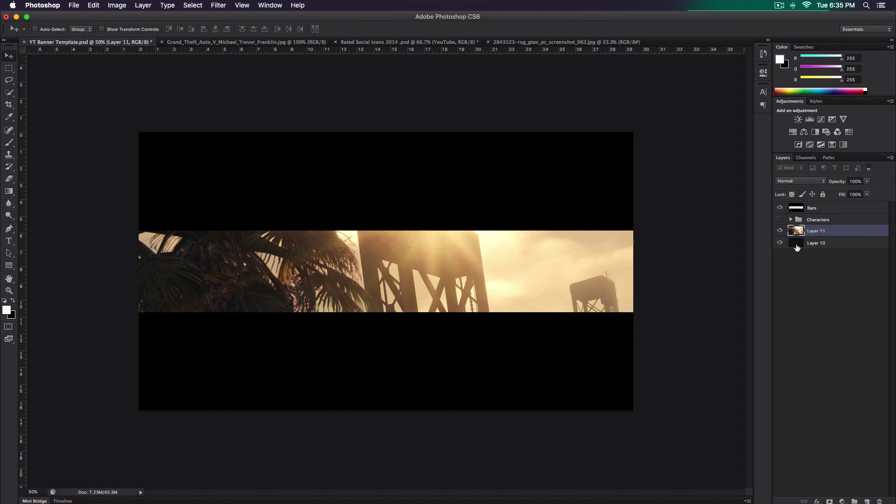
pyautogui.press('super+t')
pyautogui.moveTo(533, 232); pyautogui.dragTo(414, 183)
pyautogui.press('super+minus')
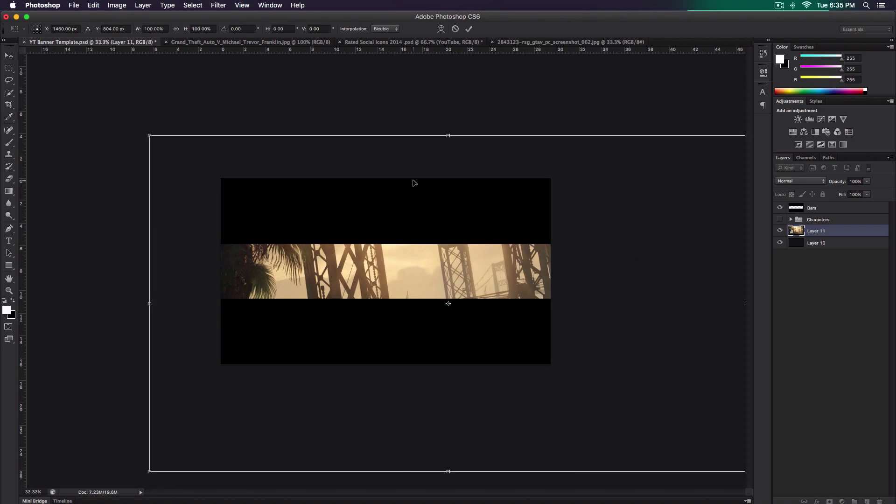
pyautogui.moveTo(473, 176); pyautogui.dragTo(432, 164)
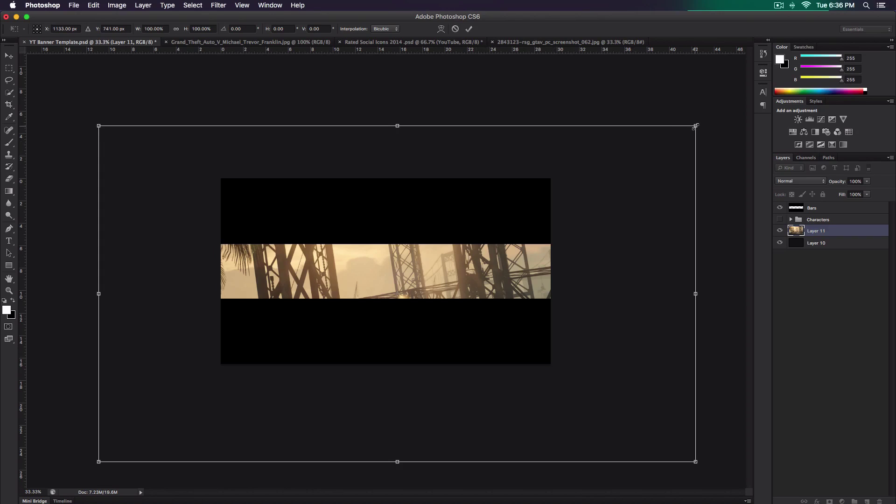
pyautogui.press('alt')
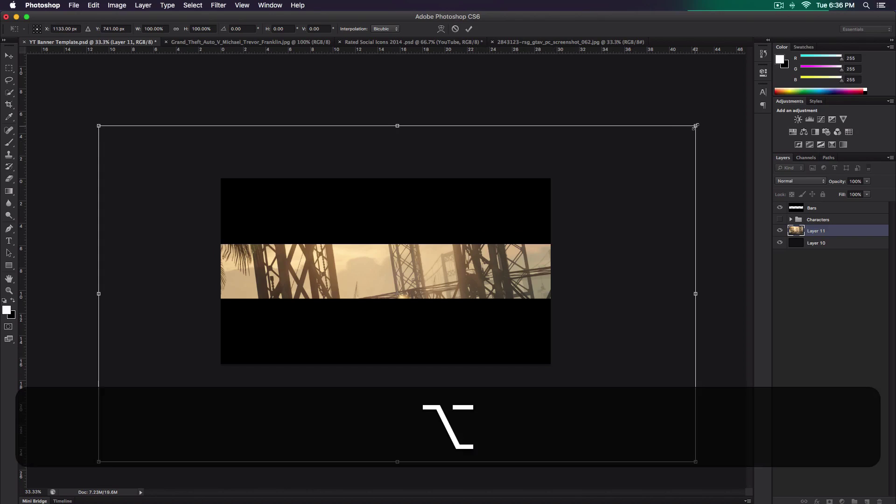
pyautogui.press('shift')
pyautogui.moveTo(695, 126); pyautogui.dragTo(569, 172)
pyautogui.press('super+equal')
pyautogui.press('super+Return')
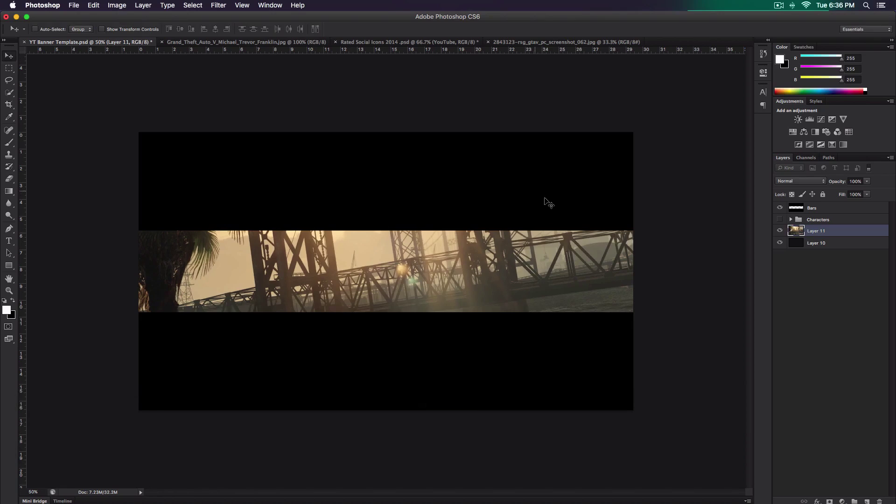
# Step: Add an empty layer above the bridge image and rename the bridge image layer BG
pyautogui.click(867, 500)
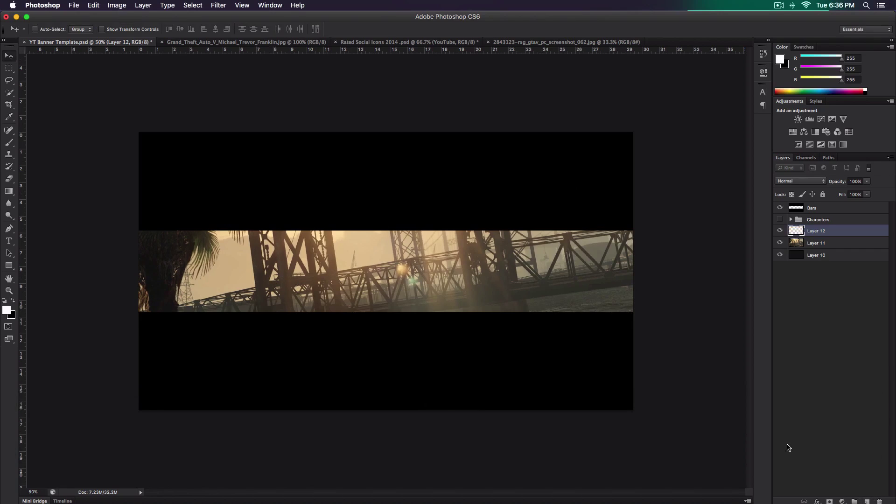
pyautogui.click(816, 243)
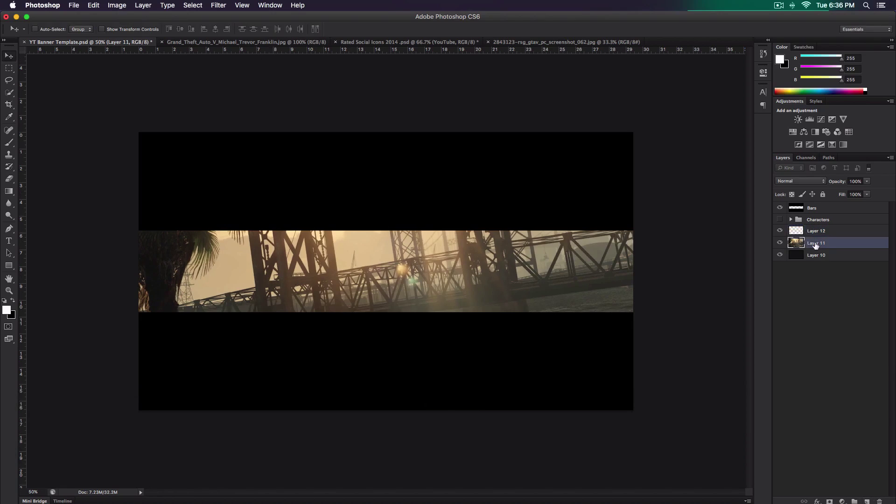
pyautogui.doubleClick(816, 243)
pyautogui.write('BG')
pyautogui.press('Return')
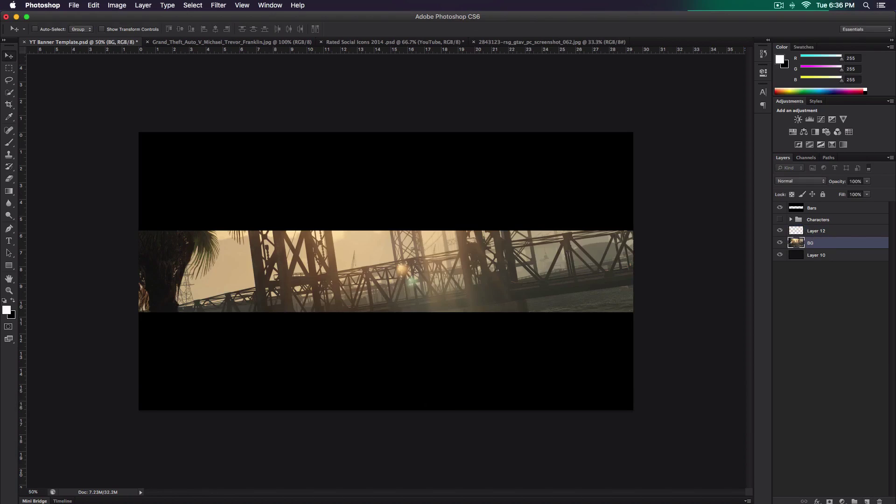
# Step: Check the BG layer by toggling its visibility, and rename the empty layer above it Gradient
pyautogui.click(780, 242)
pyautogui.click(780, 242)
pyautogui.click(817, 232)
pyautogui.doubleClick(818, 232)
pyautogui.write('Gradient')
pyautogui.press('Return')
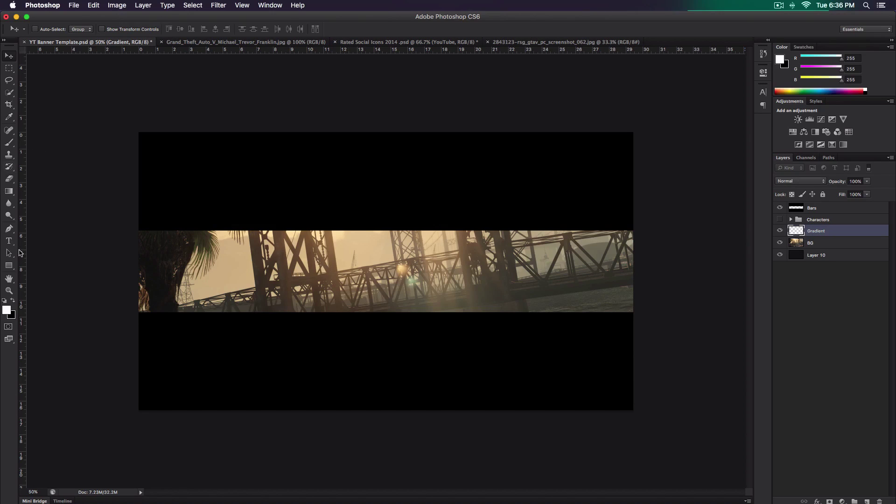
# Step: Fill the Gradient layer with a vertical linear gradient based on the Blue preset, running upward from the strip's lower edge
pyautogui.click(9, 191)
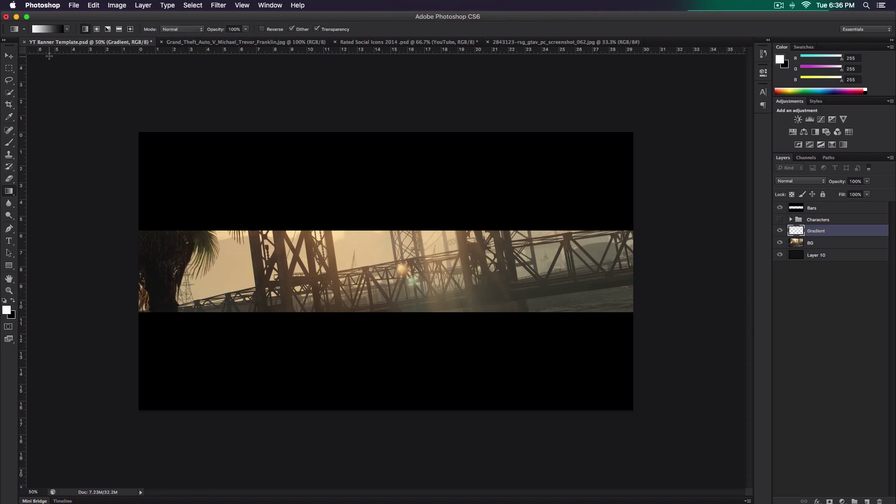
pyautogui.click(51, 29)
pyautogui.moveTo(641, 92); pyautogui.dragTo(588, 64)
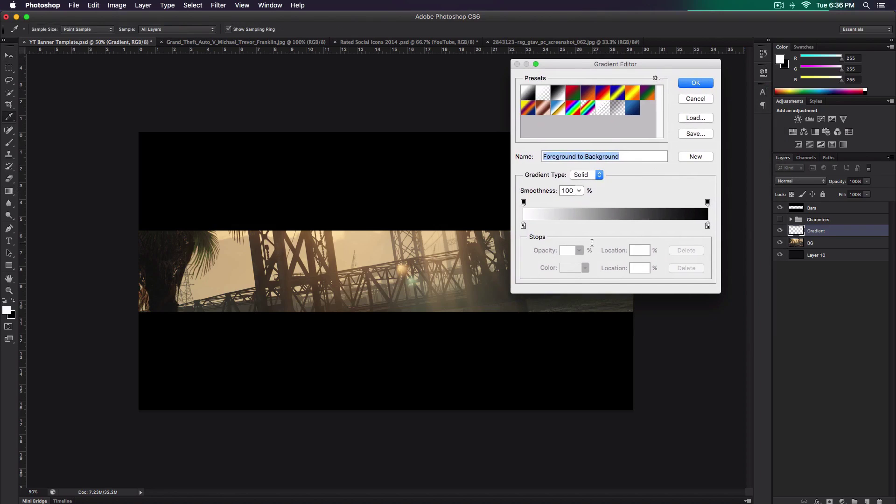
pyautogui.click(634, 106)
pyautogui.click(690, 84)
pyautogui.moveTo(374, 300); pyautogui.dragTo(371, 158)
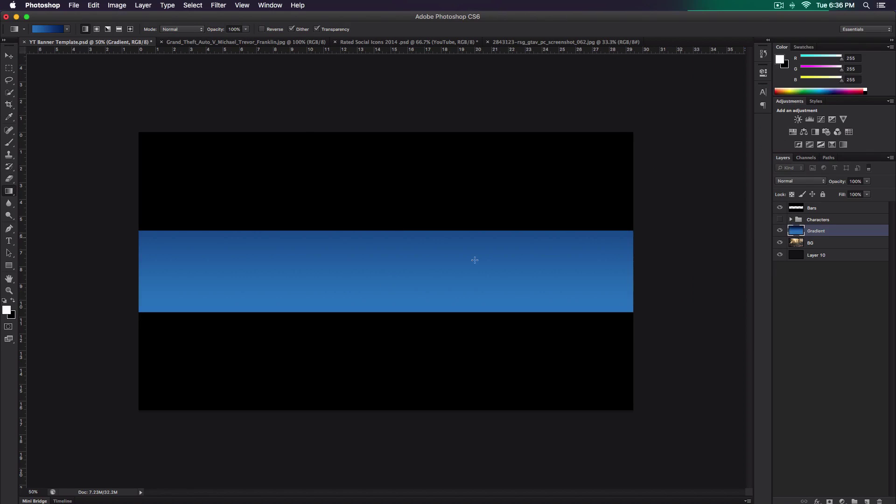
# Step: Base the gradient being edited on the Foreground to Background preset
pyautogui.click(47, 29)
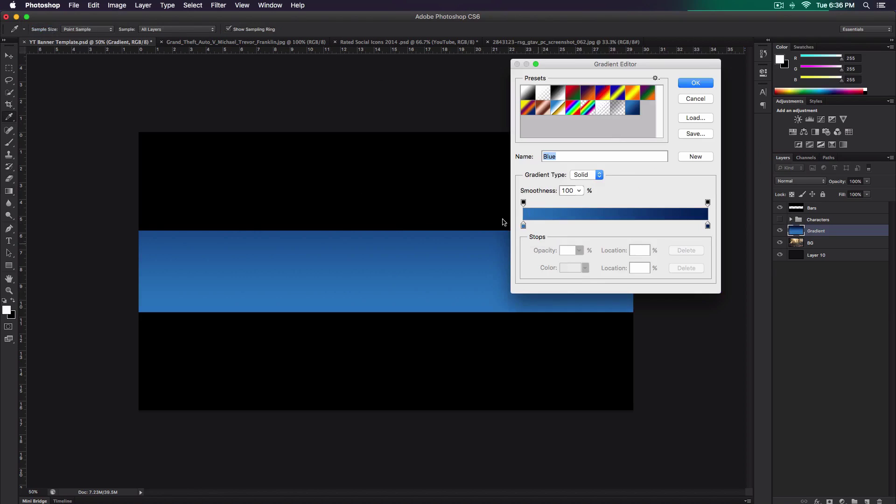
pyautogui.click(524, 227)
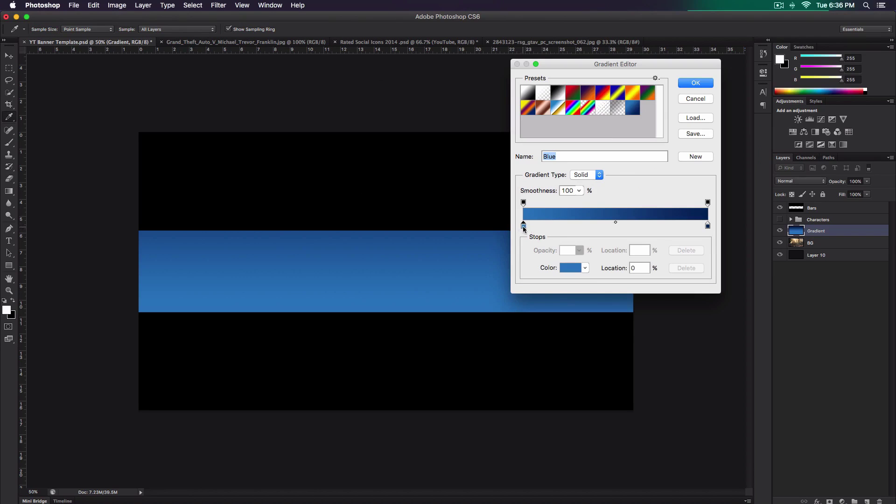
pyautogui.click(523, 93)
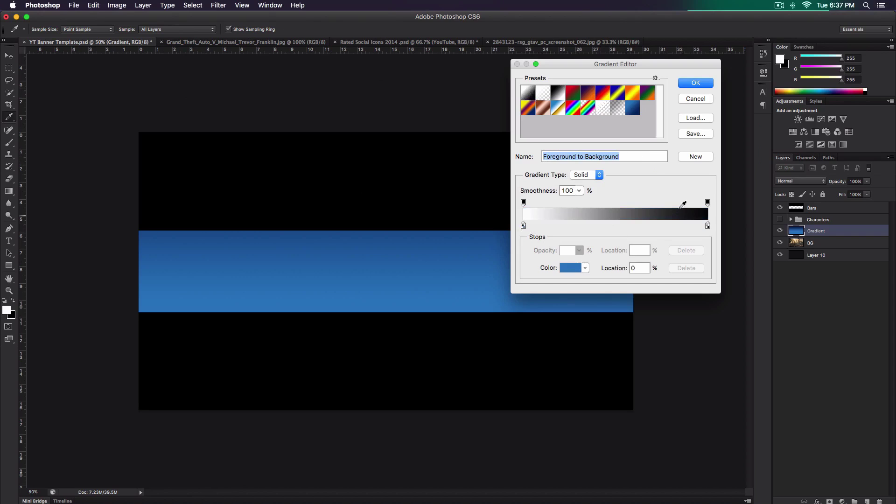
pyautogui.click(618, 111)
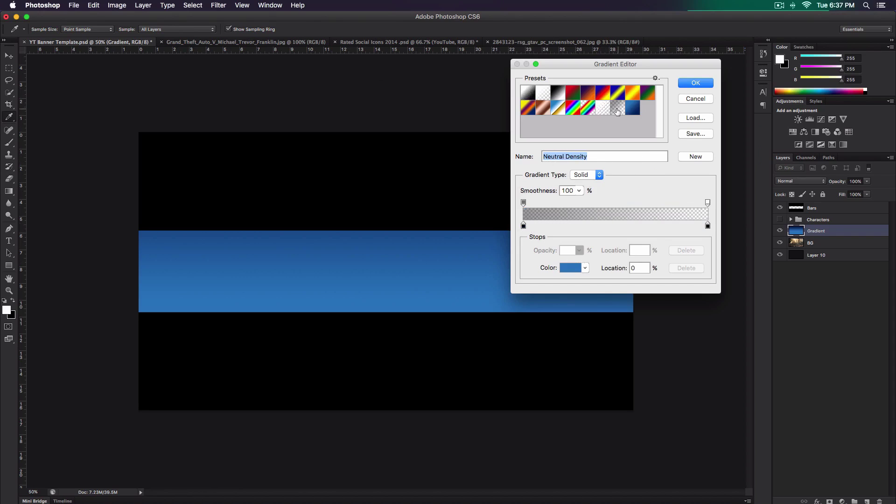
pyautogui.click(527, 93)
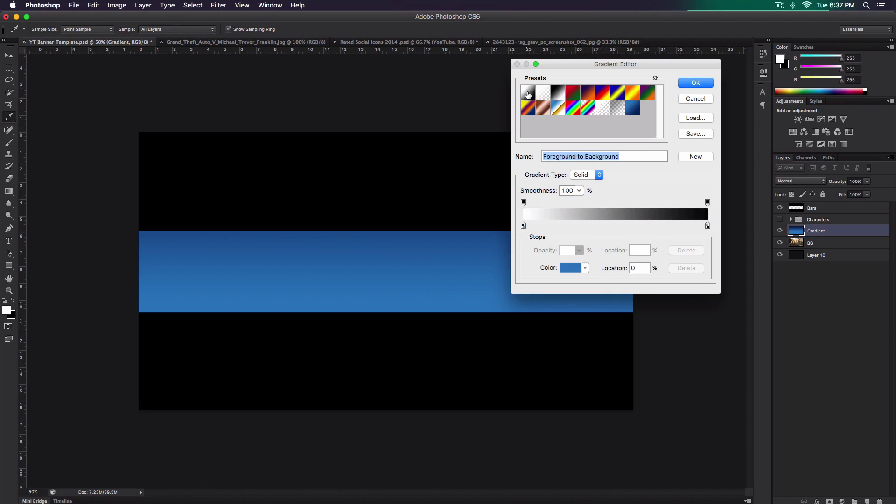
# Step: Set the gradient's starting colour stop to light yellow ffed57
pyautogui.click(523, 226)
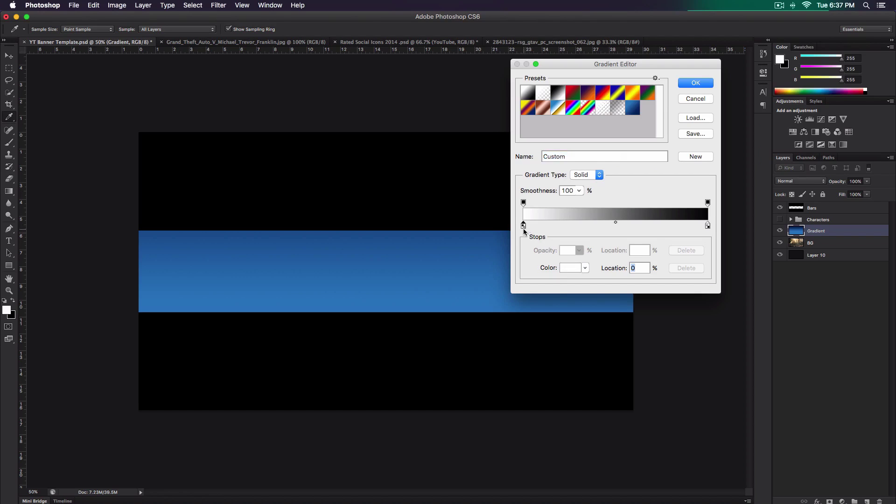
pyautogui.click(570, 268)
pyautogui.moveTo(578, 178); pyautogui.dragTo(481, 141)
pyautogui.click(577, 259)
pyautogui.moveTo(550, 198)
pyautogui.mouseDown()
pyautogui.moveTo(538, 166)
pyautogui.moveTo(554, 163)
pyautogui.moveTo(532, 157)
pyautogui.mouseUp()
pyautogui.click(586, 262)
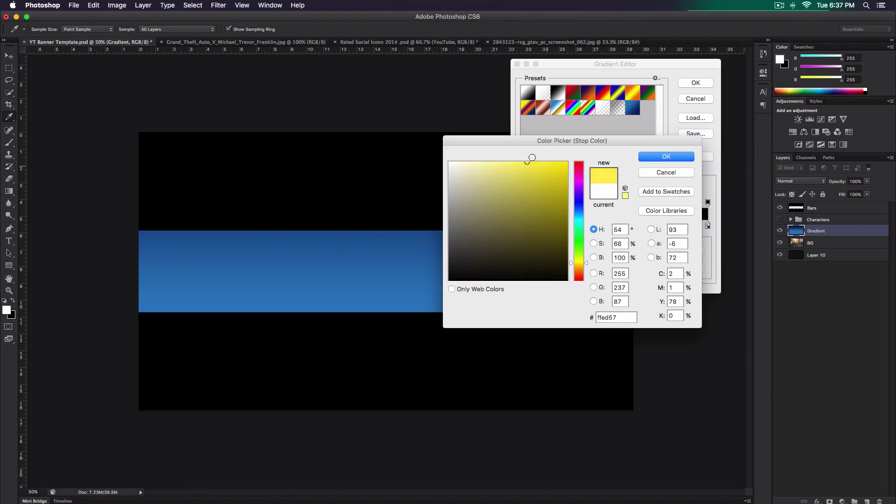
pyautogui.click(665, 158)
# Step: Set the gradient's end colour stop to a golden orange and accept the edited gradient
pyautogui.click(708, 226)
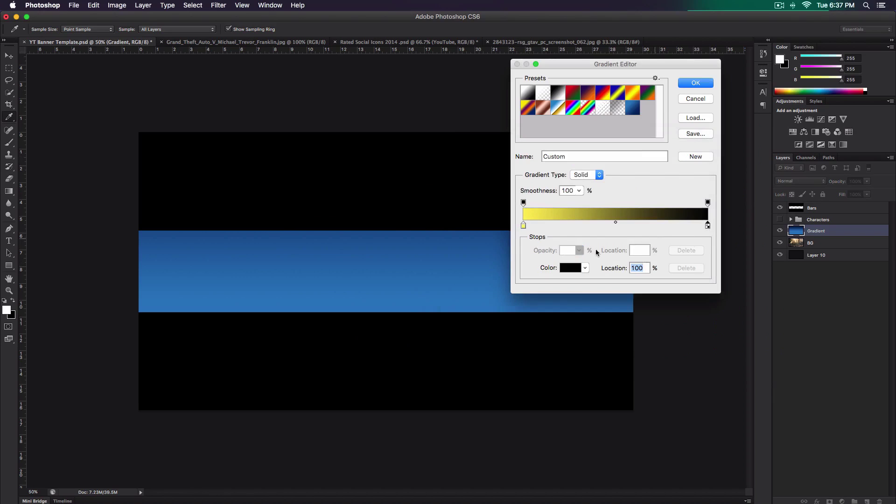
pyautogui.click(571, 268)
pyautogui.click(582, 262)
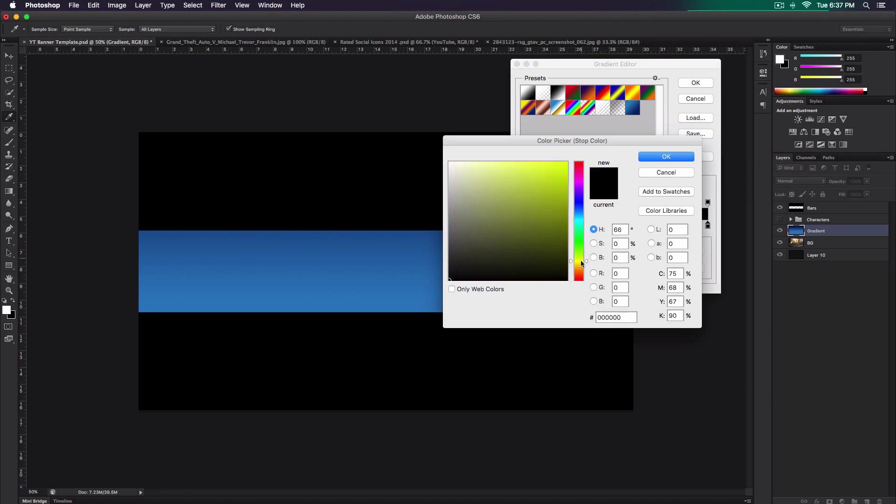
pyautogui.click(545, 163)
pyautogui.click(585, 266)
pyautogui.moveTo(585, 266); pyautogui.dragTo(587, 265)
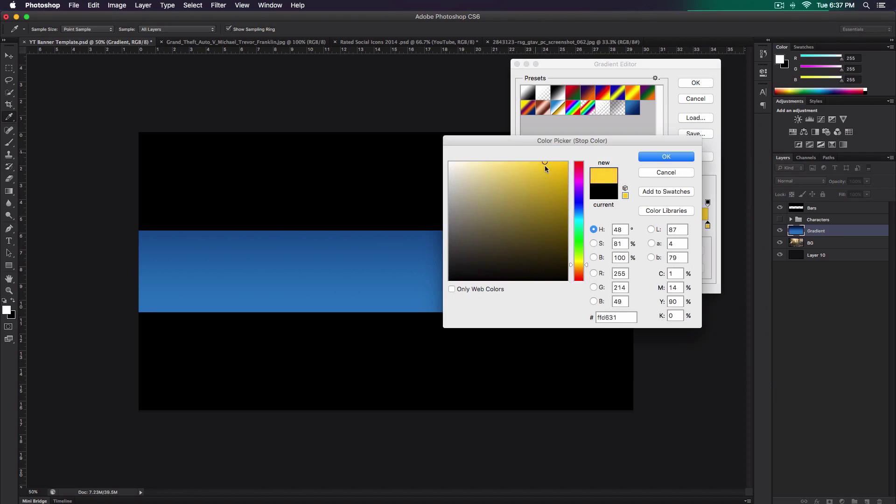
pyautogui.click(666, 156)
pyautogui.click(695, 83)
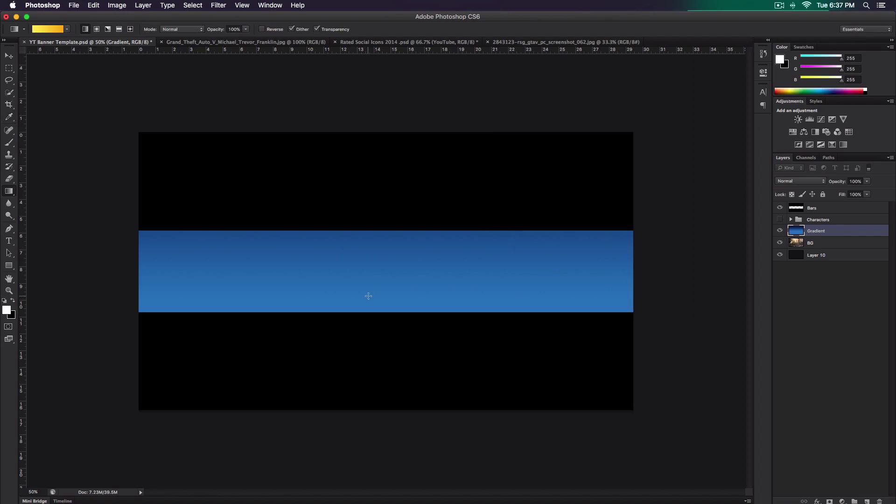
# Step: Fill the Gradient layer with the yellow-to-orange gradient running upward and set its blend mode to Screen
pyautogui.moveTo(378, 301); pyautogui.dragTo(387, 146)
pyautogui.moveTo(393, 299); pyautogui.dragTo(394, 207)
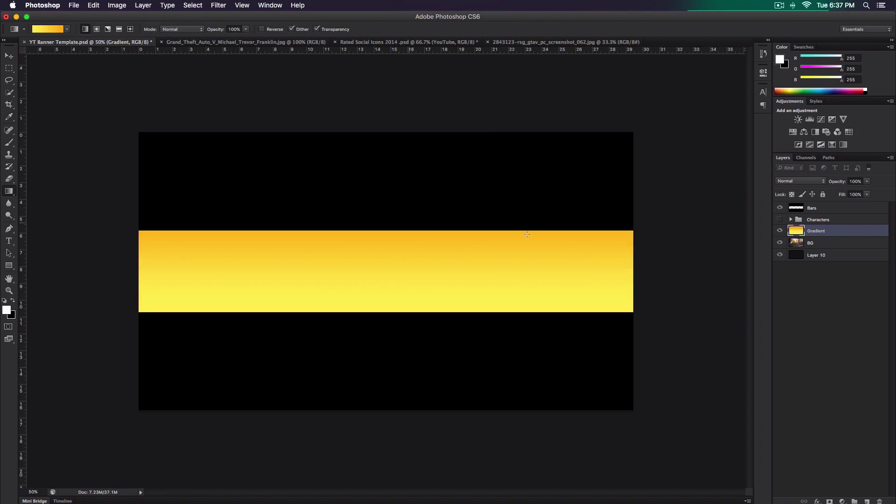
pyautogui.click(790, 182)
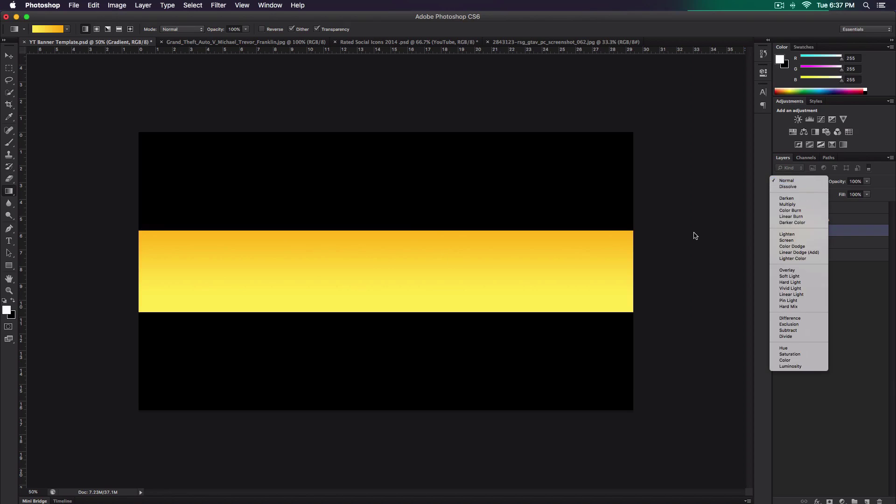
pyautogui.click(791, 240)
# Step: Show the guides and redraw the gradient downward, from yellow at the strip's upper edge to orange at its horizontal centre guide
pyautogui.moveTo(383, 192); pyautogui.dragTo(384, 301)
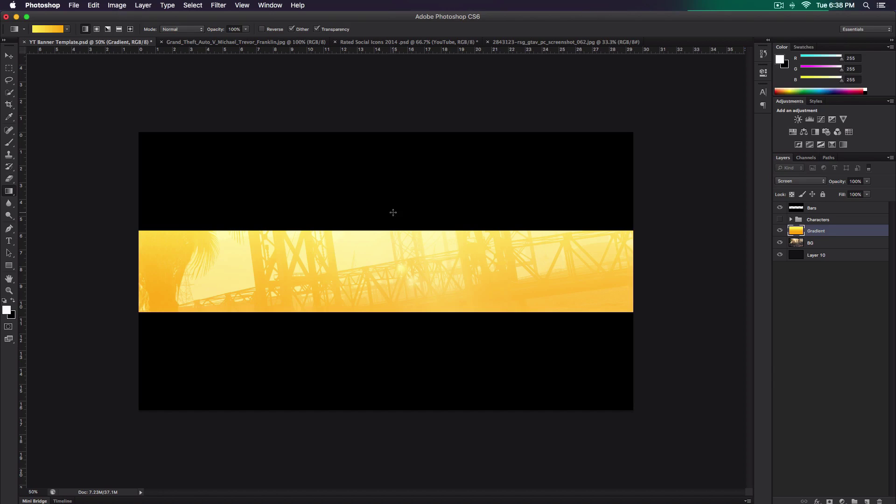
pyautogui.press('super+semicolon')
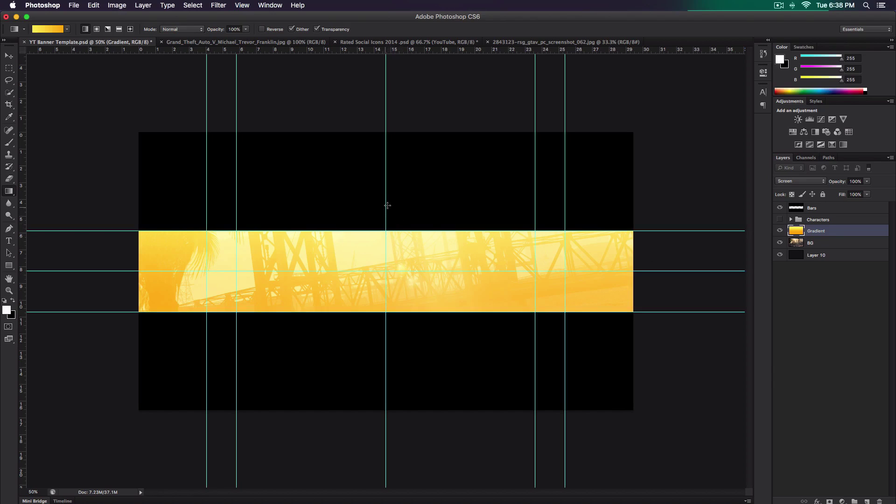
pyautogui.moveTo(388, 235); pyautogui.dragTo(386, 271)
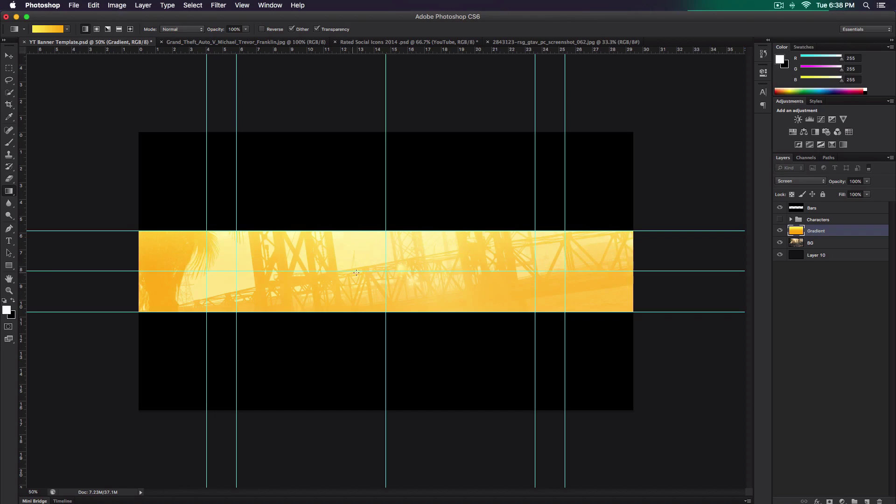
pyautogui.moveTo(385, 231); pyautogui.dragTo(386, 271)
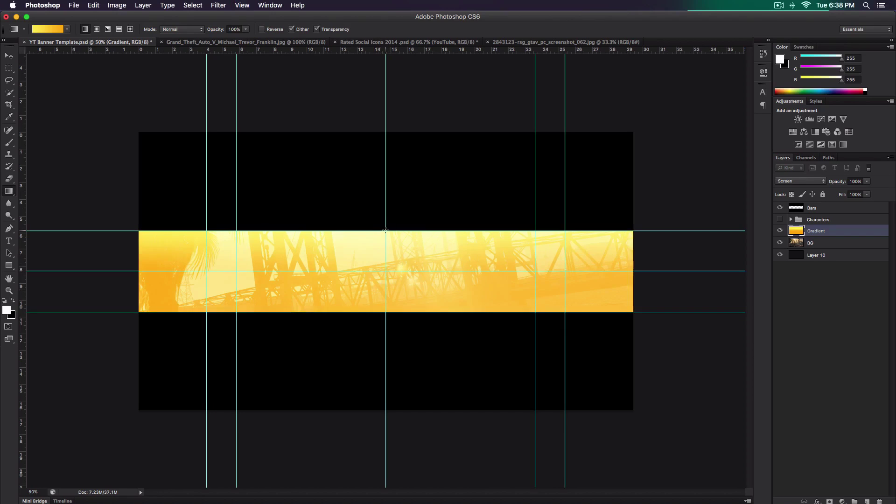
pyautogui.moveTo(386, 272); pyautogui.dragTo(386, 272)
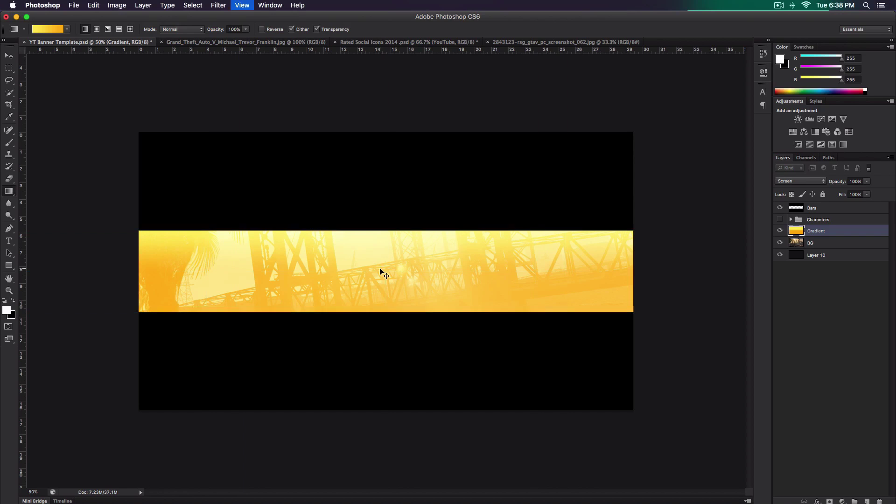
pyautogui.press('v')
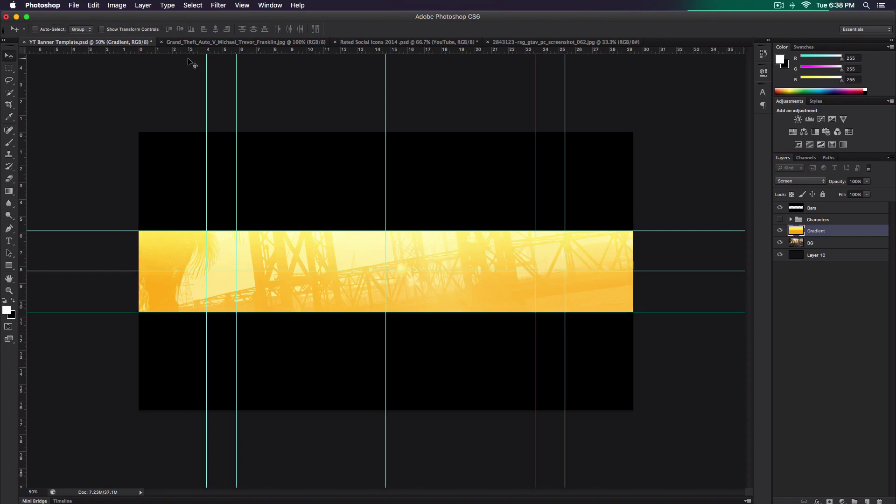
# Step: Switch to the Grand_Theft_Auto_V_Michael_Trevor_Franklin image and convert its Background into a regular layer named Layer 0
pyautogui.click(211, 43)
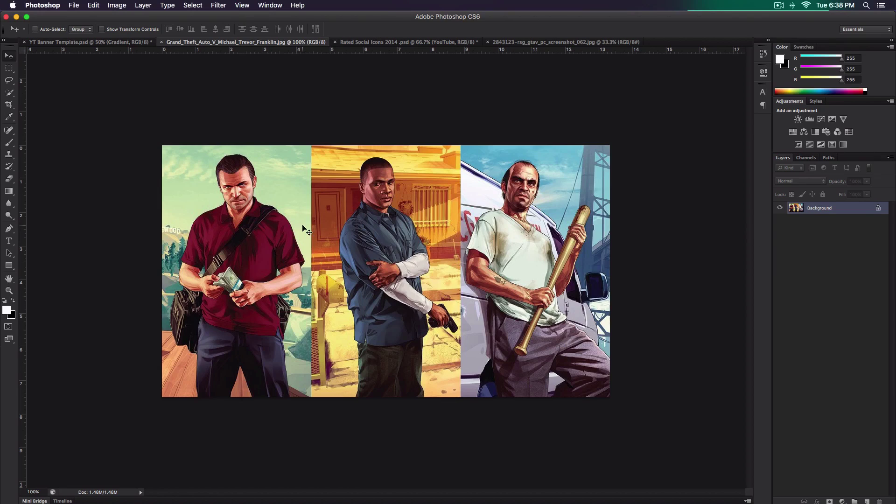
pyautogui.doubleClick(839, 210)
pyautogui.moveTo(510, 211); pyautogui.dragTo(540, 158)
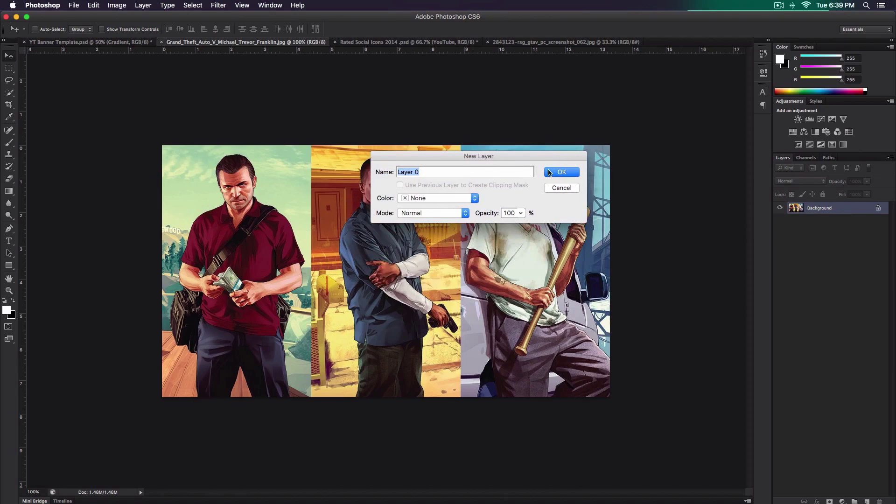
pyautogui.click(553, 173)
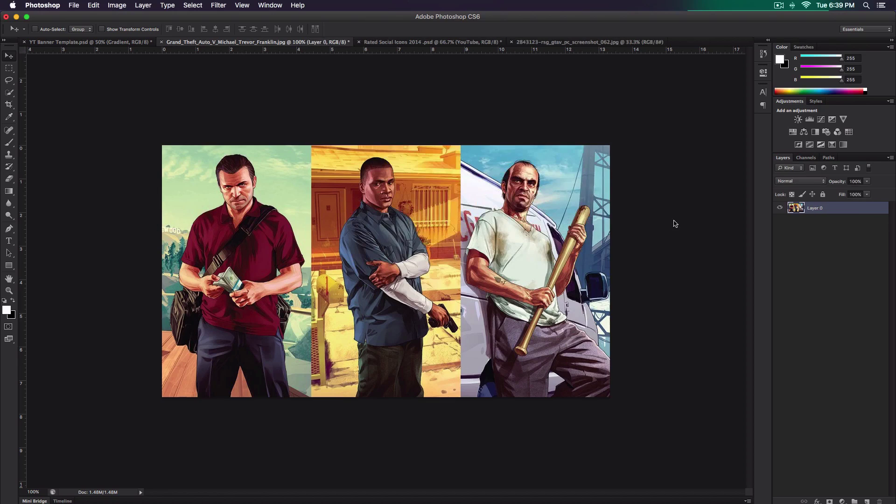
# Step: Start a Pen tool path at the image's lower edge, on the outer side of Michael's trouser leg nearest the wooden deck
pyautogui.press('p')
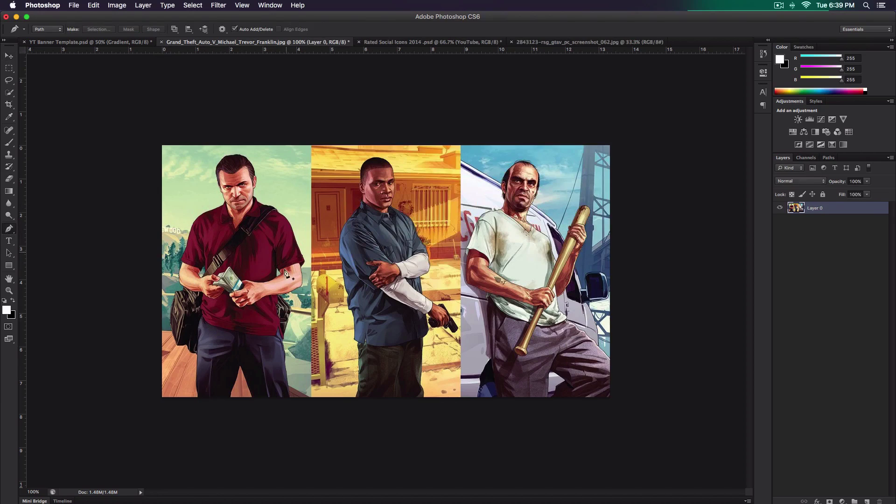
pyautogui.scroll(2, 200, 397)
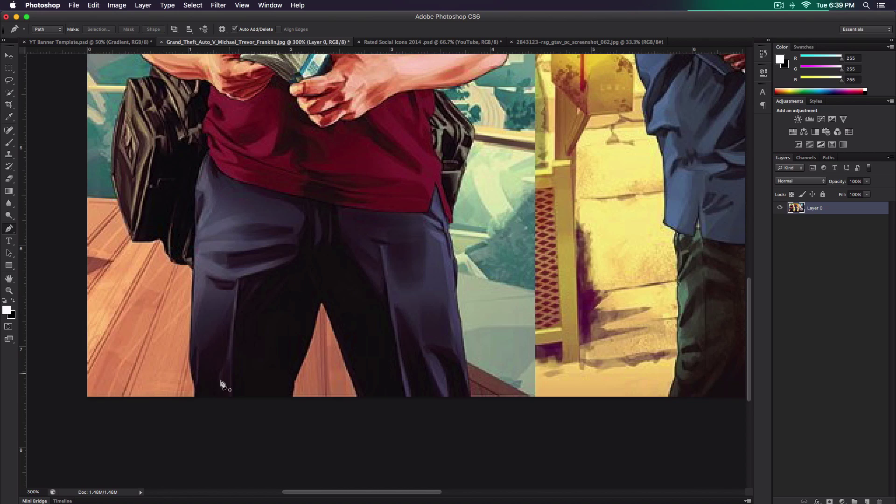
pyautogui.click(195, 397)
# Step: In the YT Banner Template document, show and expand the Characters group, toggle the Michael layer's visibility and select it
pyautogui.click(88, 41)
pyautogui.click(779, 220)
pyautogui.click(788, 220)
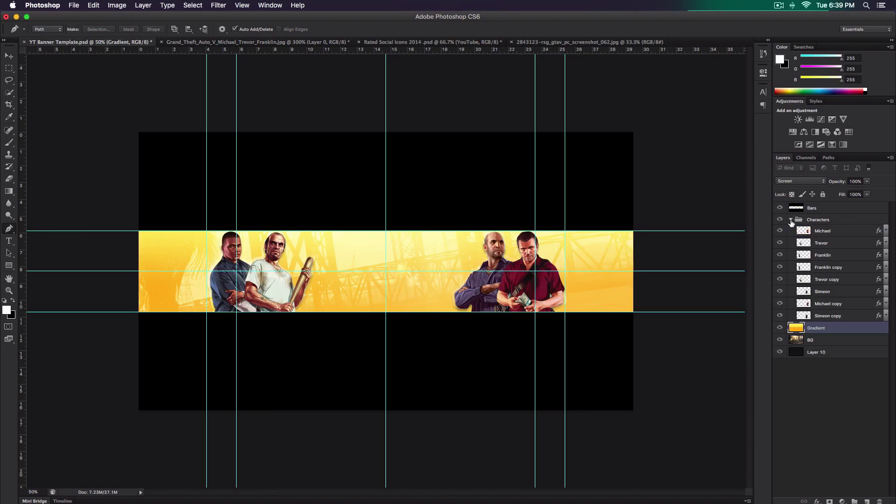
pyautogui.click(780, 231)
pyautogui.click(781, 232)
pyautogui.click(804, 232)
# Step: Back in the three-character image, trace Michael's whole outline with the Pen tool, including the shoulder bag, as a closed path
pyautogui.click(214, 43)
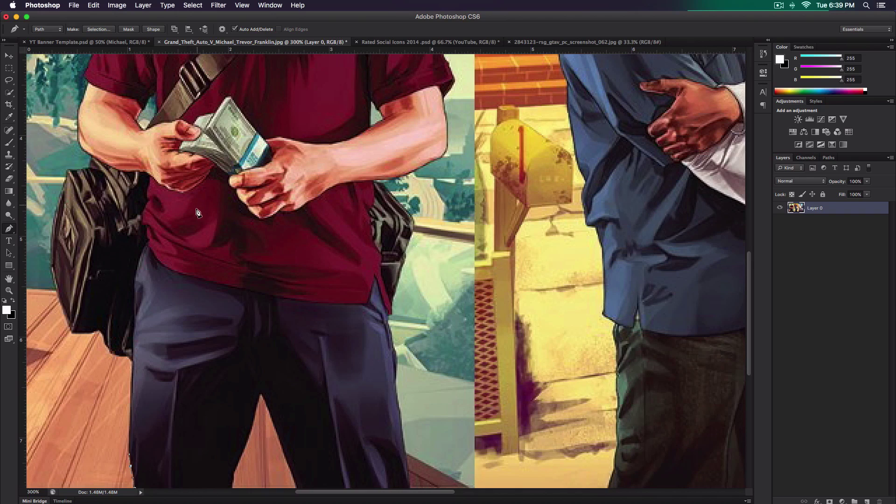
pyautogui.scroll(-5, 229, 301)
pyautogui.scroll(2, 230, 301)
pyautogui.hscroll(-1, 230, 301)
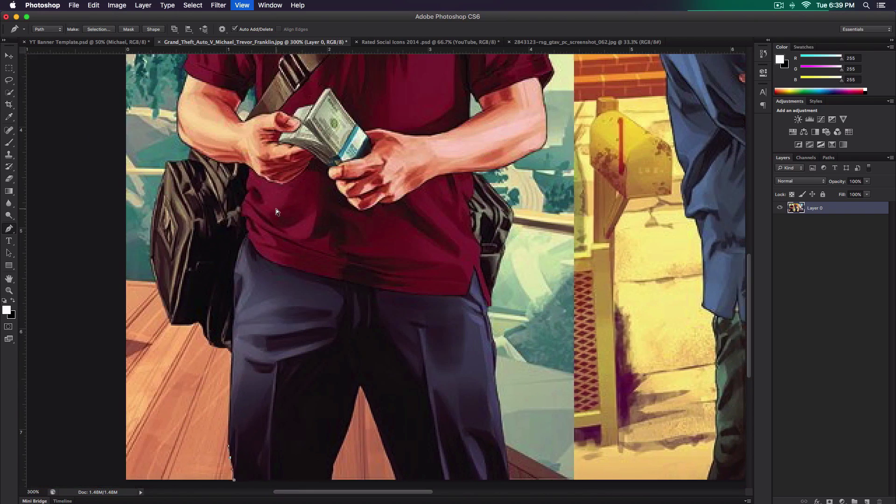
pyautogui.press('super+minus')
pyautogui.scroll(2, 277, 213)
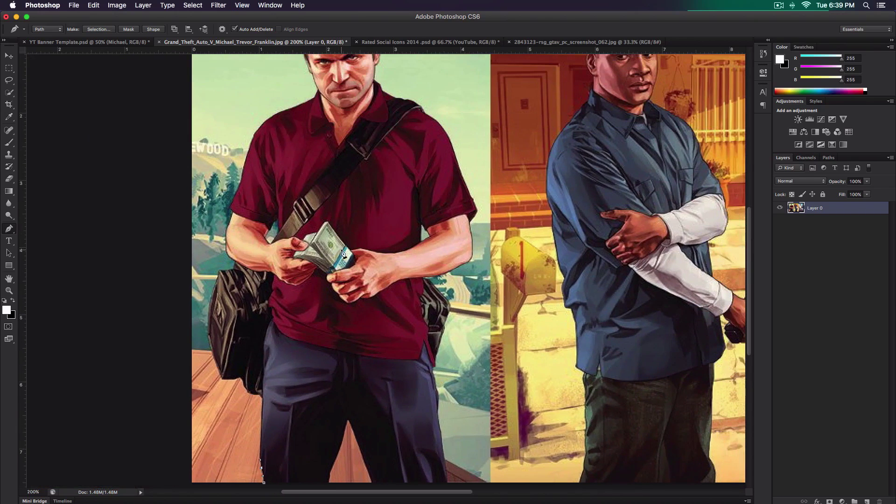
pyautogui.press('super+plus')
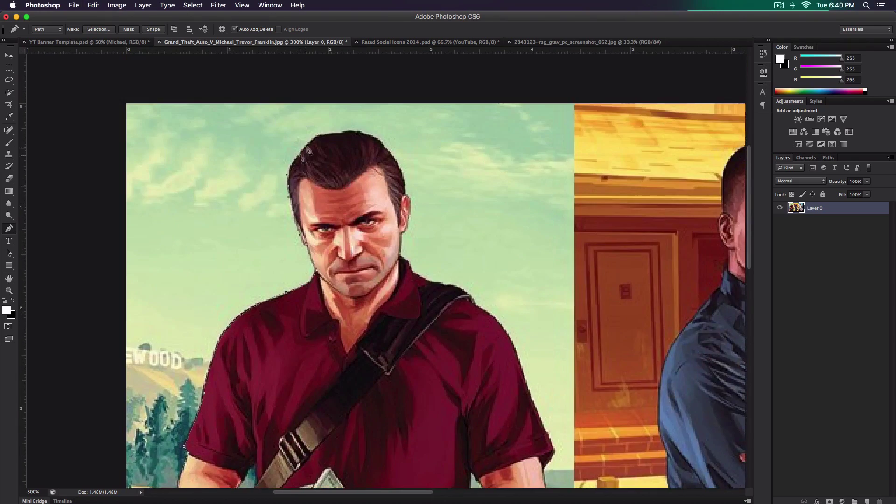
pyautogui.scroll(-10, 189, 420)
pyautogui.press('super+0')
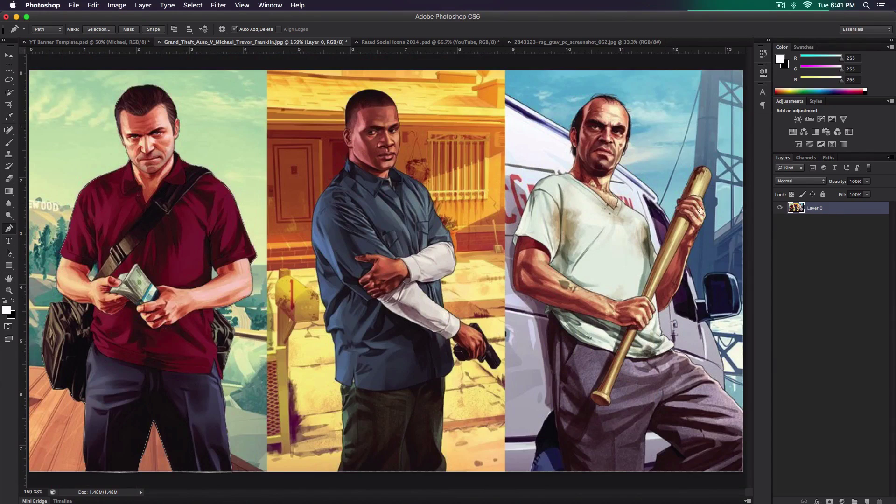
# Step: Convert the path around Michael into a new anti-aliased selection with a 0.6-pixel feather radius
pyautogui.rightClick(137, 205)
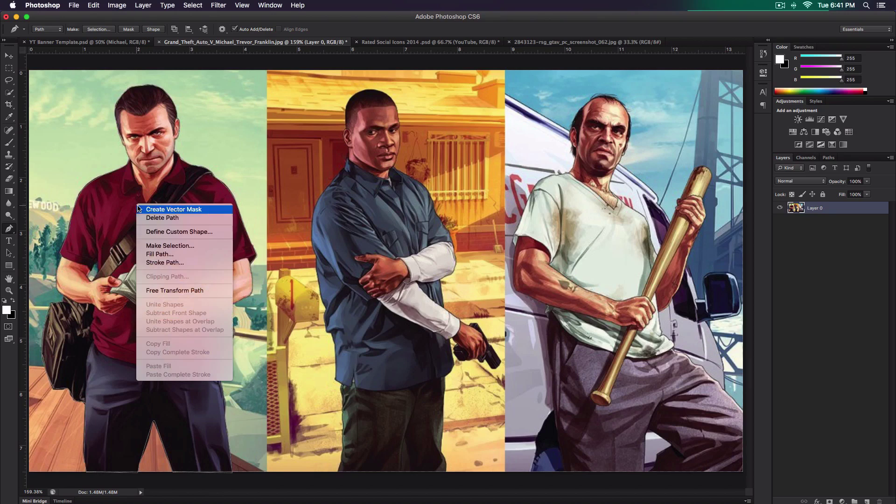
pyautogui.click(200, 245)
pyautogui.moveTo(399, 180); pyautogui.dragTo(306, 131)
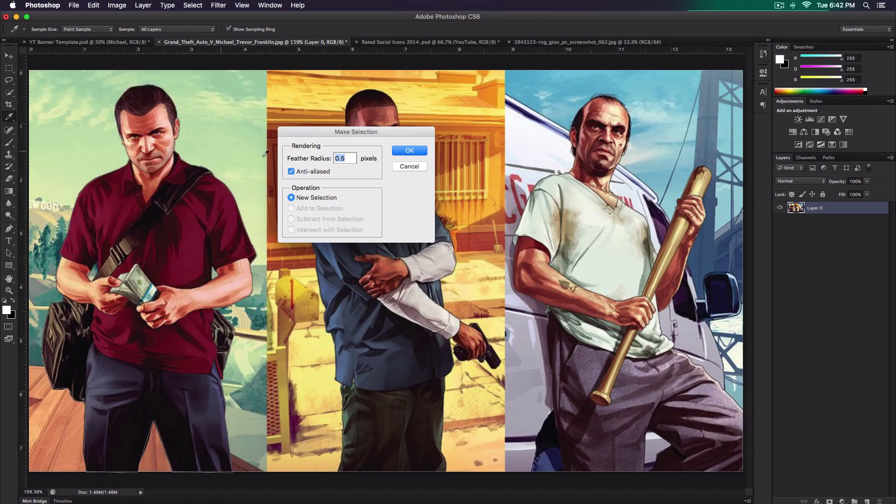
pyautogui.click(409, 151)
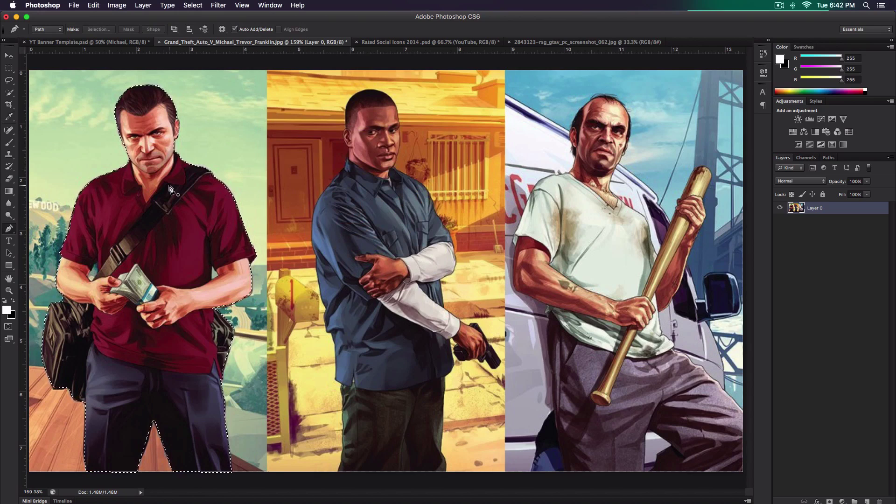
# Step: Copy the selected Michael figure to its own layer and hide the original Layer 0
pyautogui.press('super+j')
pyautogui.press('v')
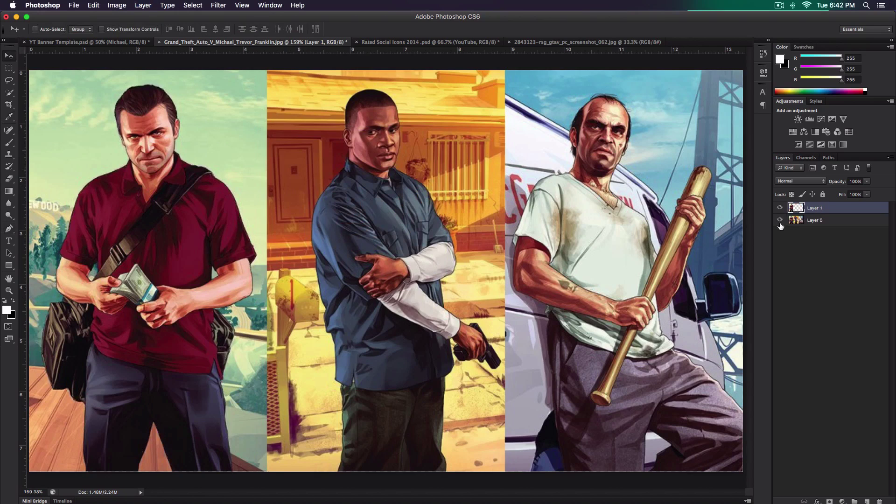
pyautogui.click(780, 219)
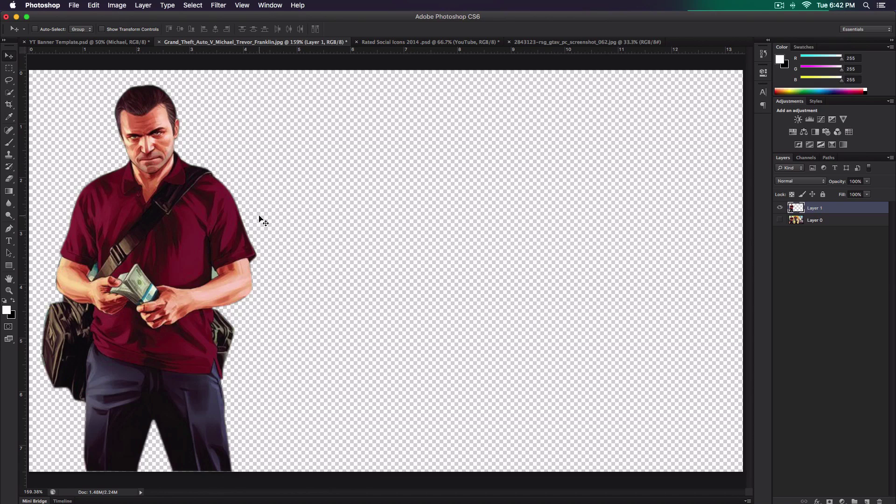
pyautogui.press('super+1')
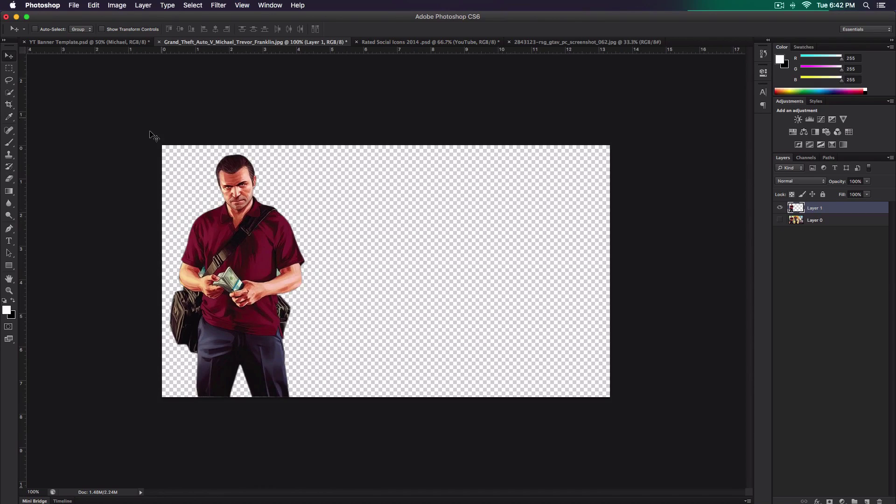
# Step: Select the whole canvas and copy the Michael cutout into the YT Banner Template document, with the Characters group hidden
pyautogui.press('super+a')
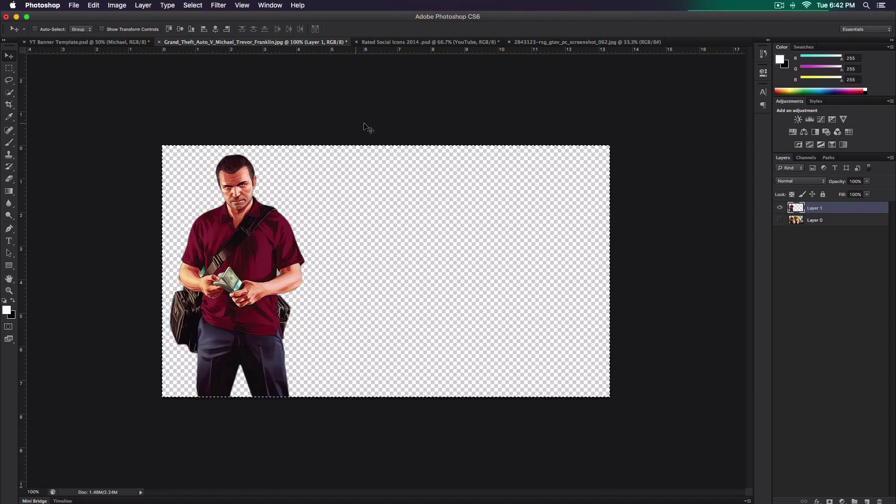
pyautogui.click(105, 42)
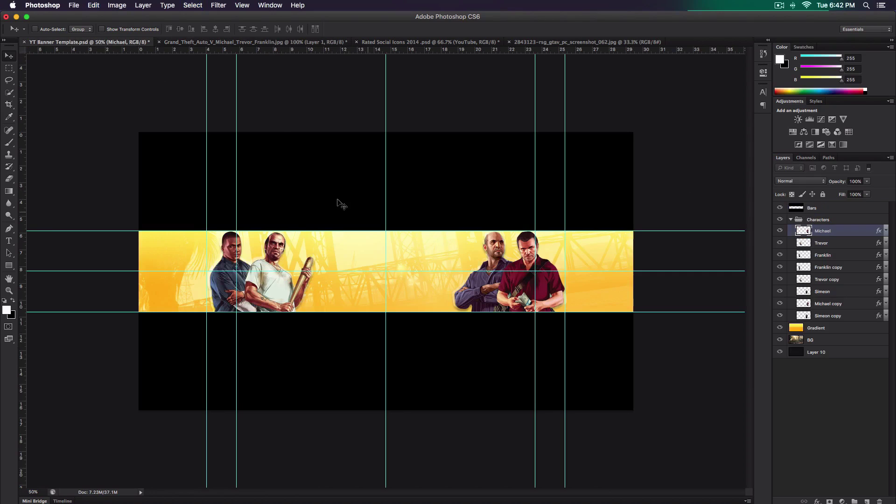
pyautogui.click(217, 42)
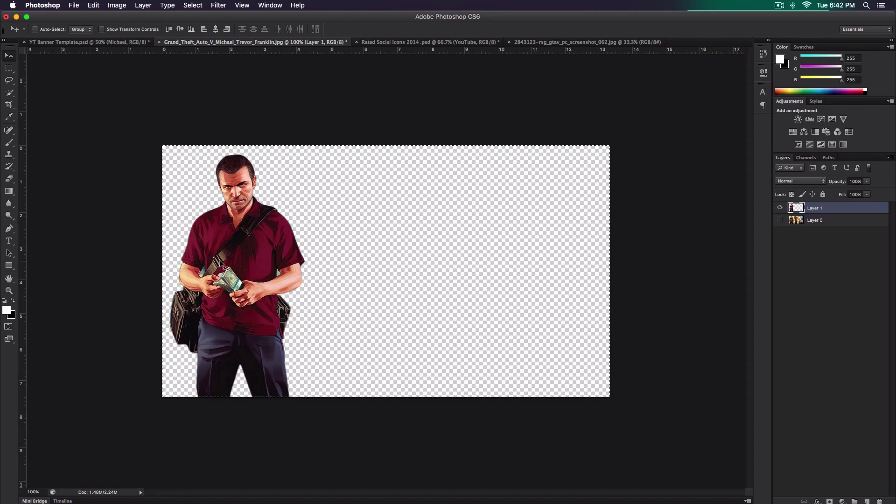
pyautogui.moveTo(227, 267); pyautogui.dragTo(332, 265)
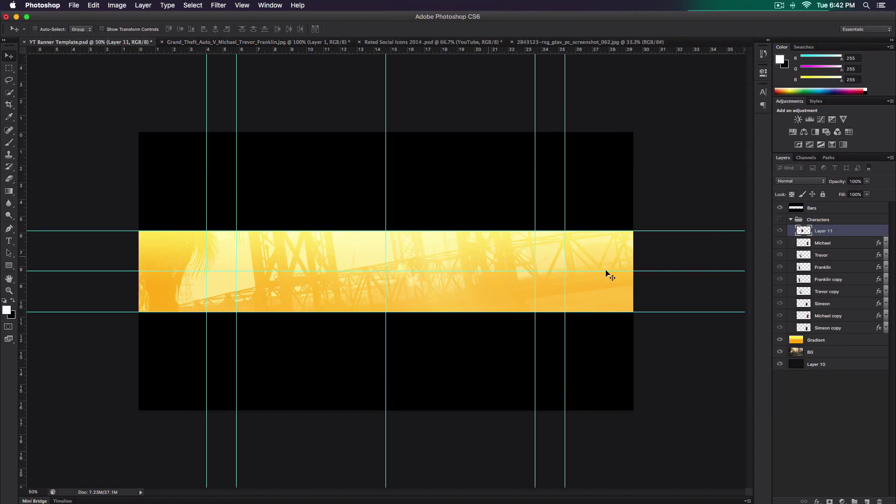
# Step: Try the imported cutout above the Characters group, placed on the banner strip beside the 23-inch guide, and delete its layer
pyautogui.moveTo(444, 268); pyautogui.dragTo(471, 220)
pyautogui.moveTo(820, 234); pyautogui.dragTo(823, 218)
pyautogui.moveTo(393, 248); pyautogui.dragTo(516, 275)
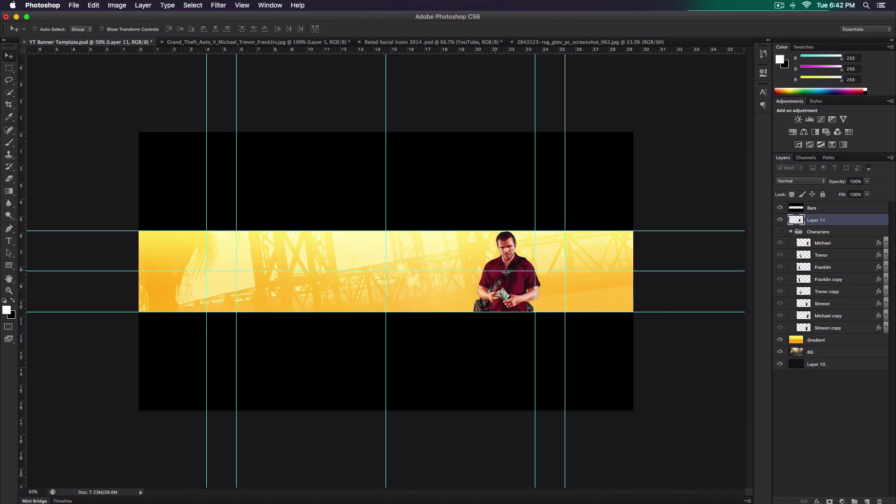
pyautogui.press('Delete')
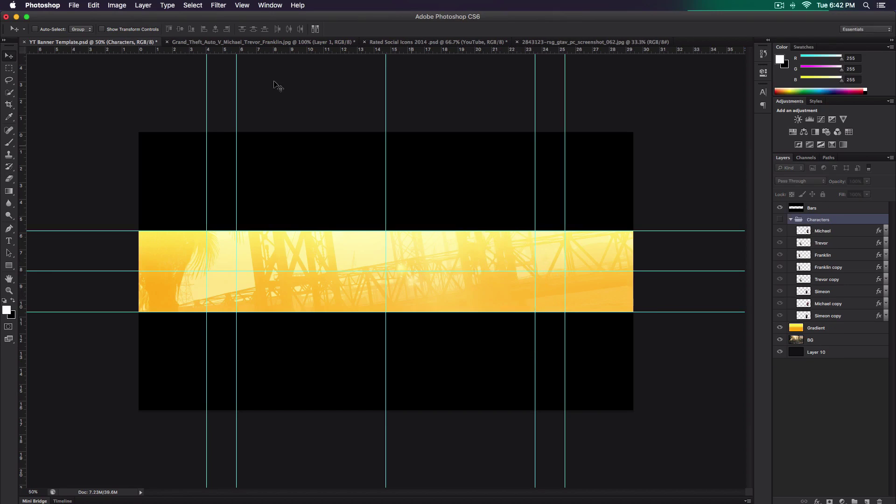
# Step: In the three-character image, hide the cutout layer, show the original Layer 0, deselect, and close the file
pyautogui.click(233, 42)
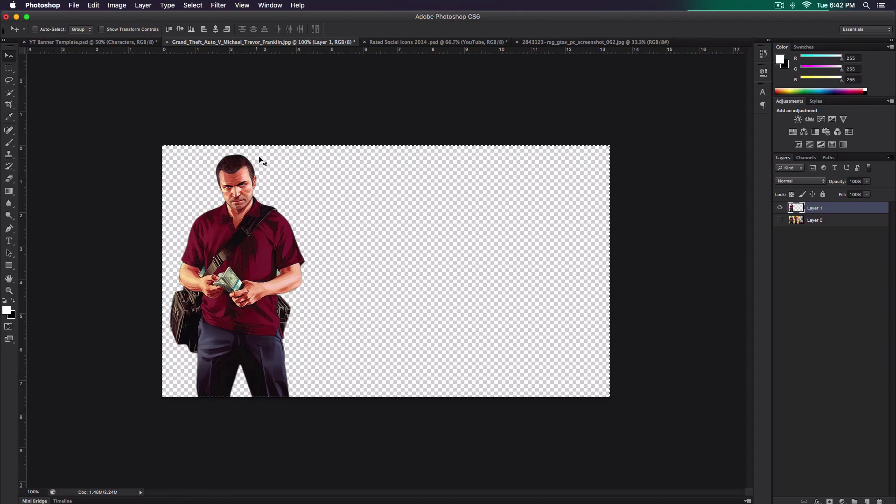
pyautogui.click(780, 208)
pyautogui.click(780, 220)
pyautogui.press('super+d')
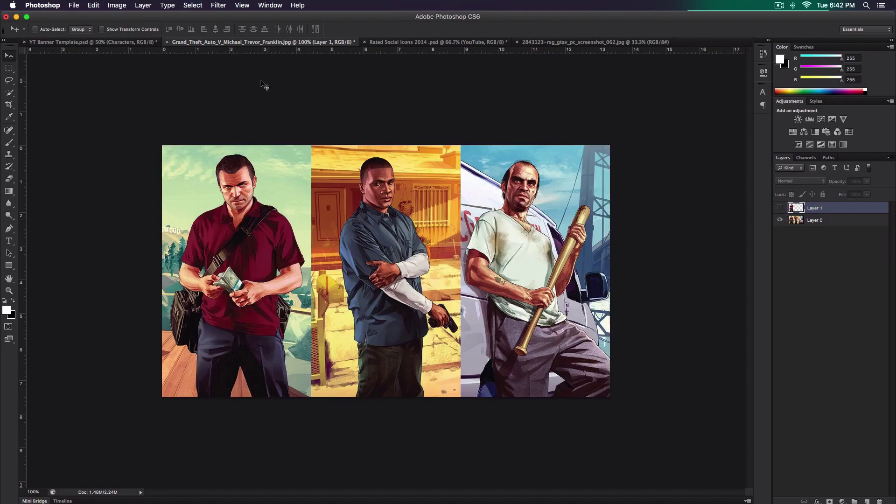
pyautogui.click(167, 43)
pyautogui.click(407, 173)
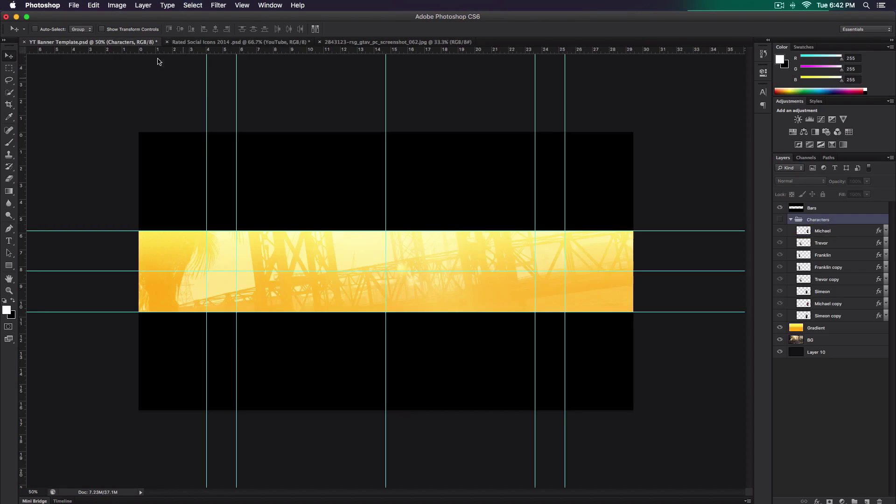
# Step: Show the Characters group with only its Michael layer visible, and hide the guides
pyautogui.click(780, 219)
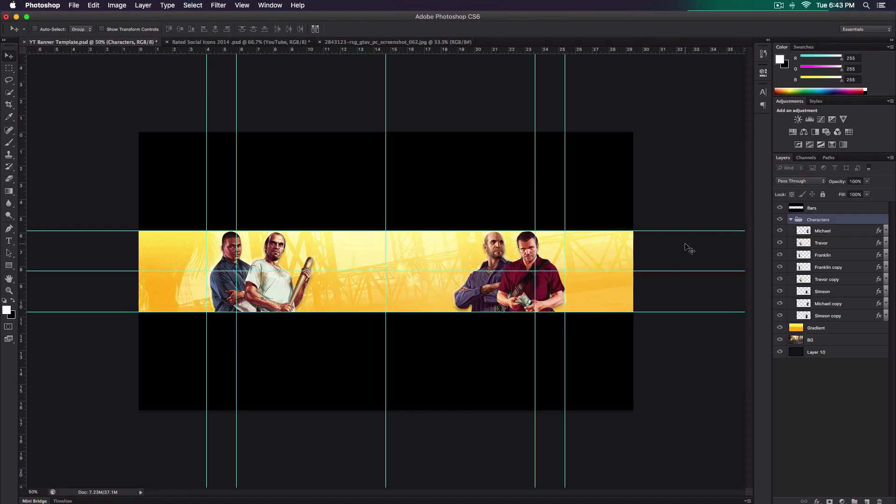
pyautogui.press('super+plus')
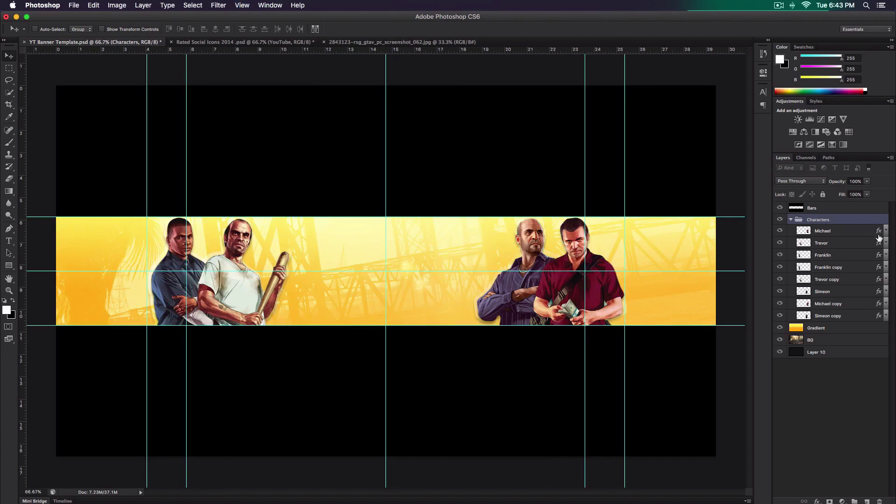
pyautogui.moveTo(778, 243); pyautogui.dragTo(782, 316)
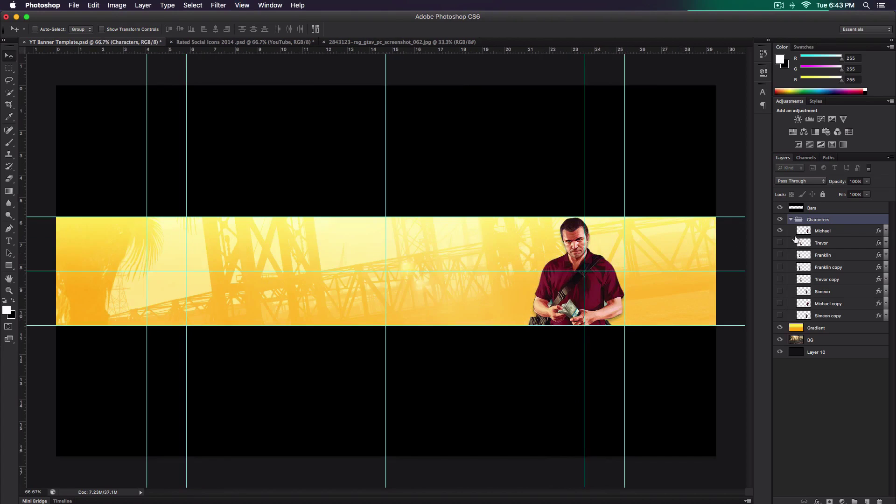
pyautogui.press('super+semicolon')
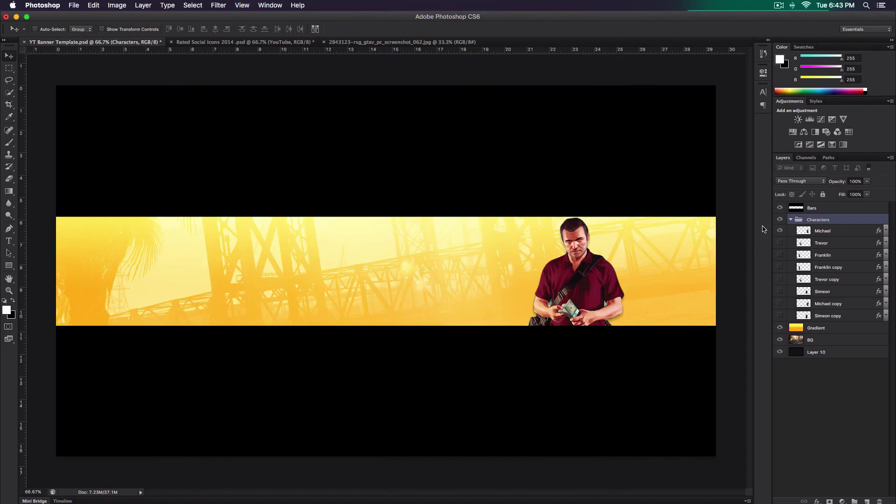
# Step: Select the Michael layer, show the guides again, and expand the layer's effects list to toggle the effects' visibility
pyautogui.click(789, 233)
pyautogui.press('super+1')
pyautogui.press('super+semicolon')
pyautogui.click(882, 232)
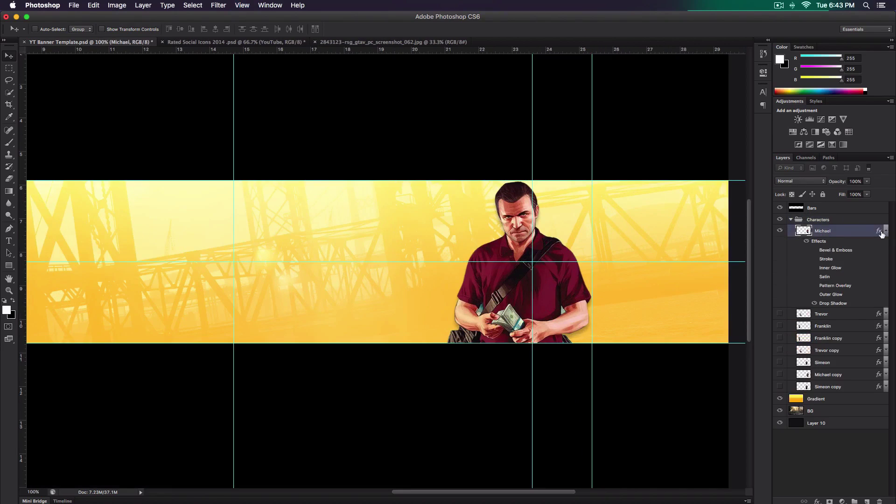
pyautogui.click(807, 241)
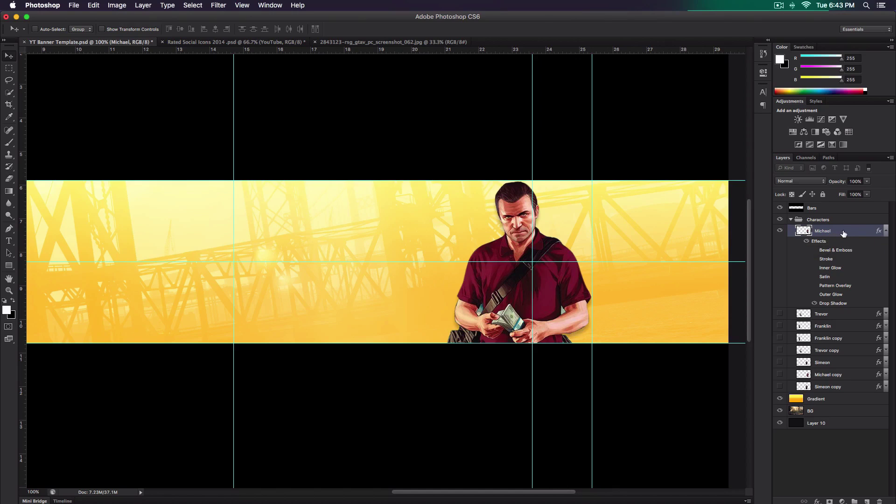
# Step: Open the Michael layer's Drop Shadow settings, examine its blend mode options and values, keep Multiply, and accept the style
pyautogui.doubleClick(842, 233)
pyautogui.moveTo(705, 95)
pyautogui.mouseDown()
pyautogui.moveTo(693, 107)
pyautogui.moveTo(707, 93)
pyautogui.mouseUp()
pyautogui.click(618, 240)
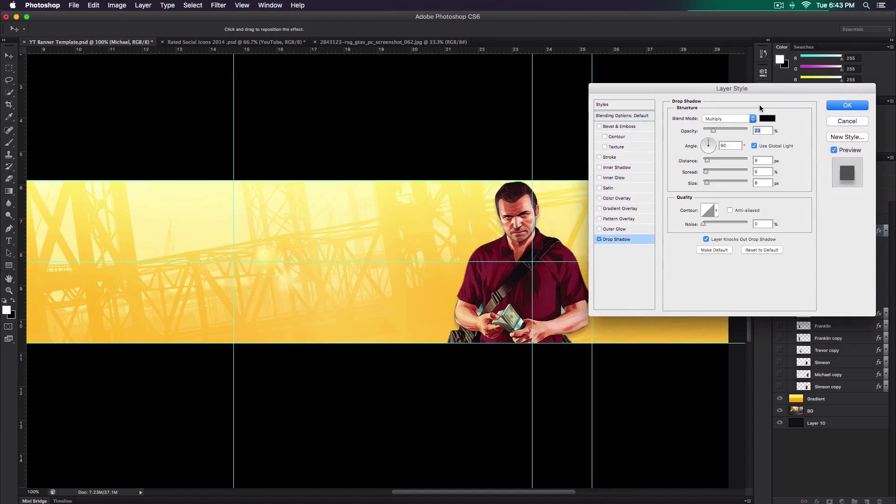
pyautogui.click(714, 119)
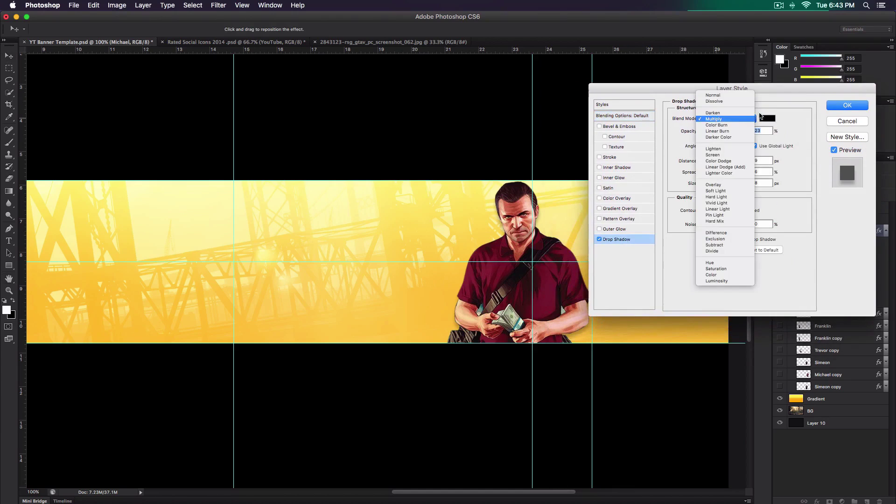
pyautogui.click(723, 121)
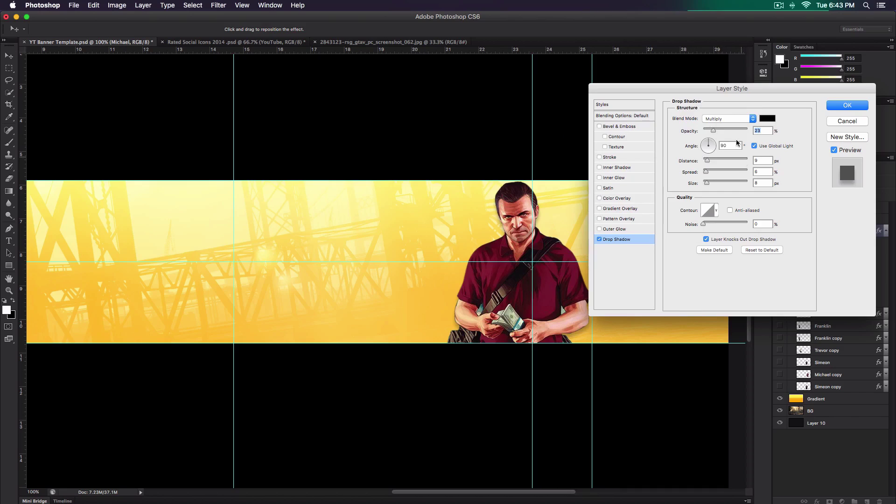
pyautogui.hscroll(3, 276, 222)
pyautogui.scroll(2, 276, 222)
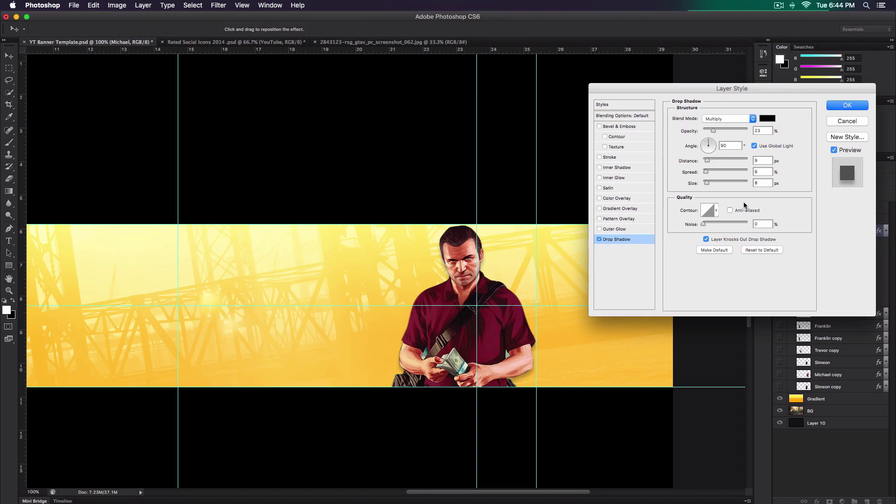
pyautogui.press('Return')
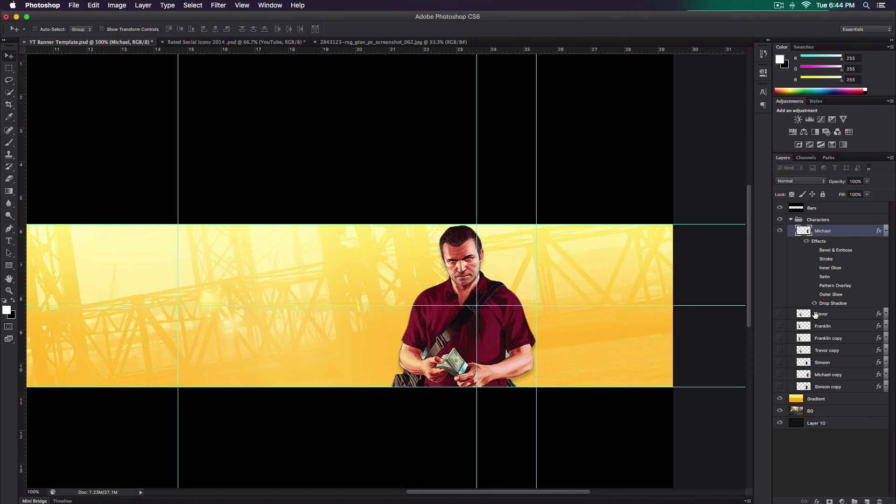
# Step: Hide the guides, show and select the Michael copy layer, and try moving the copy away from Michael before undoing the move
pyautogui.press('super+semicolon')
pyautogui.click(779, 374)
pyautogui.click(835, 375)
pyautogui.moveTo(452, 319); pyautogui.dragTo(371, 318)
pyautogui.press('super+t')
pyautogui.press('super+z')
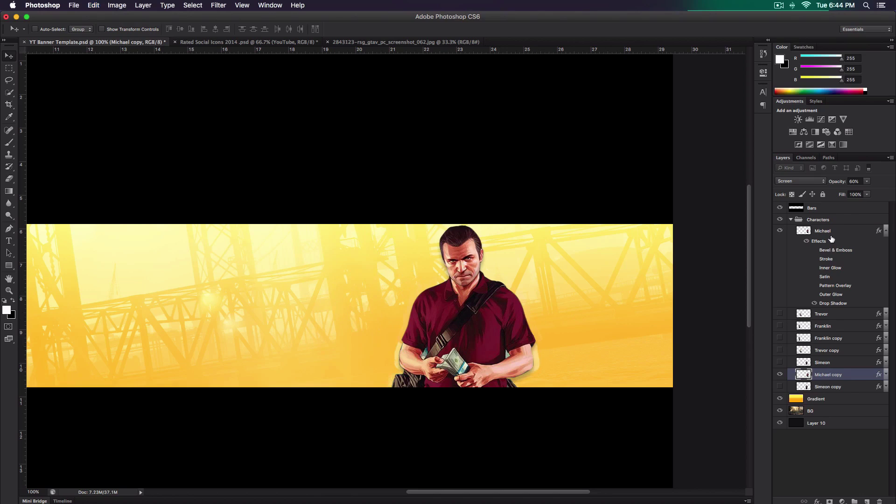
# Step: Review the Michael copy layer's blend modes, keep Screen, try a different opacity, and set the opacity back to 60%
pyautogui.click(791, 183)
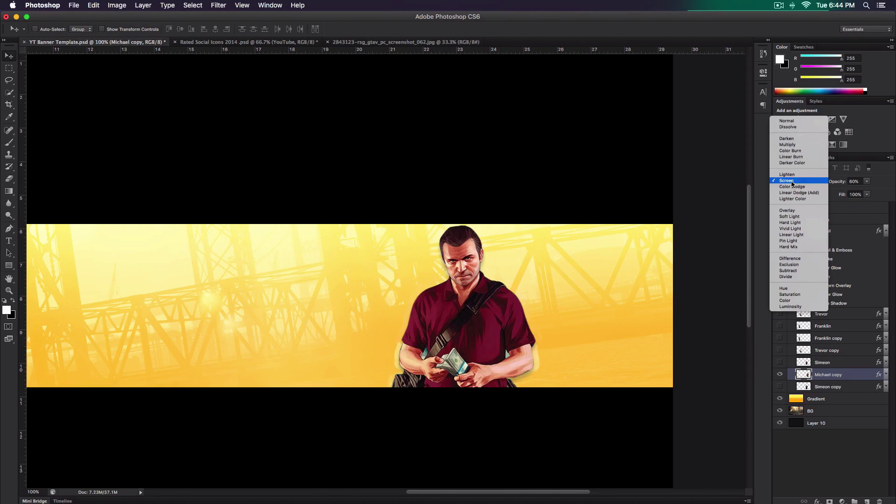
pyautogui.click(804, 184)
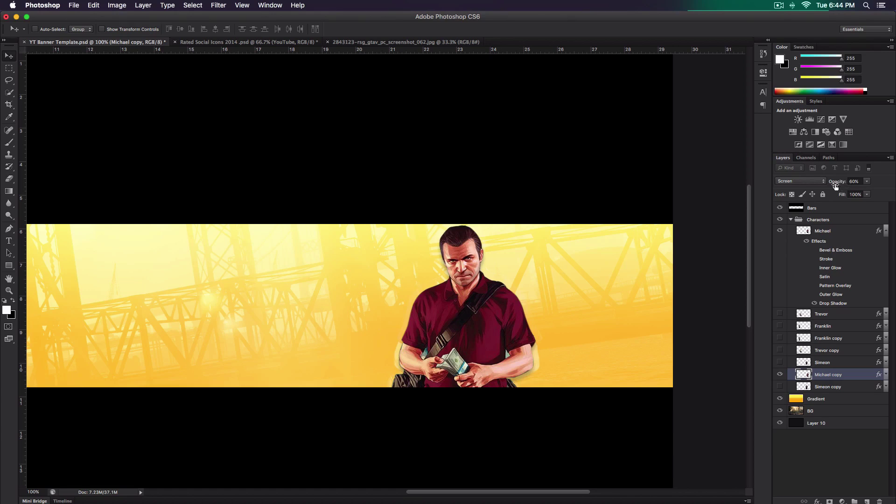
pyautogui.moveTo(835, 185); pyautogui.dragTo(858, 185)
pyautogui.press('6')
pyautogui.press('super+minus')
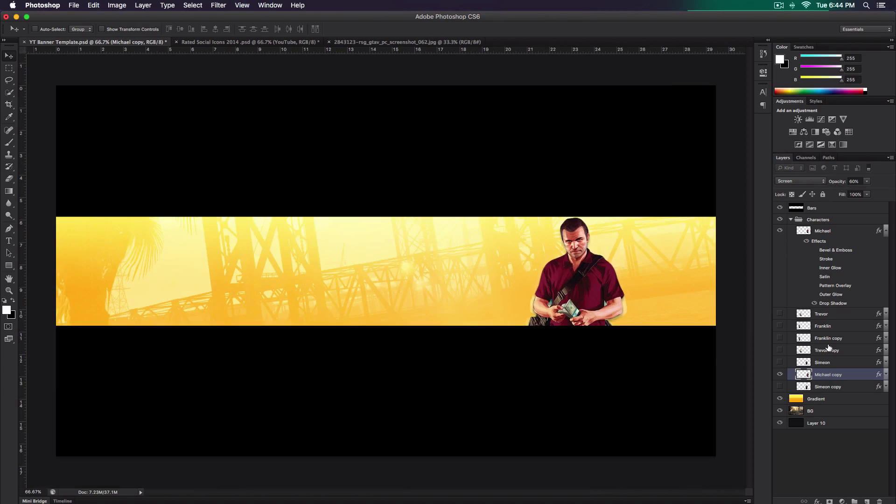
# Step: Show the Trevor layer and its Trevor copy layer, with Trevor selected
pyautogui.click(779, 314)
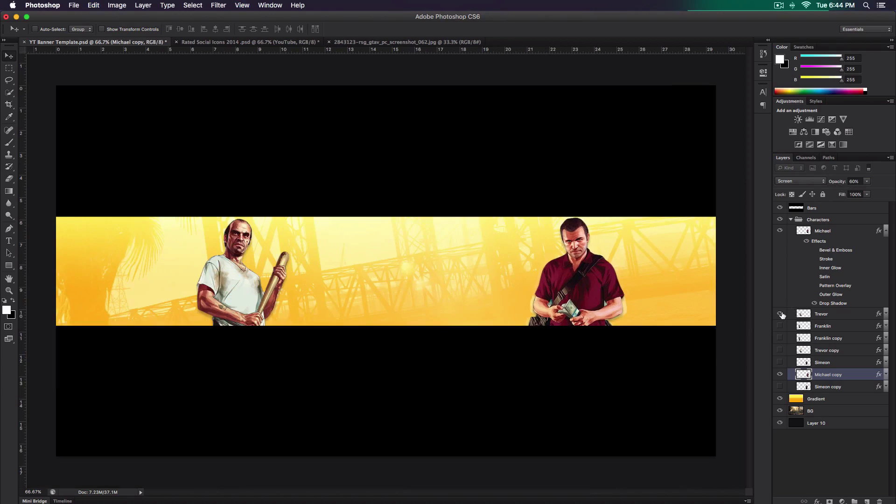
pyautogui.click(827, 313)
pyautogui.click(779, 351)
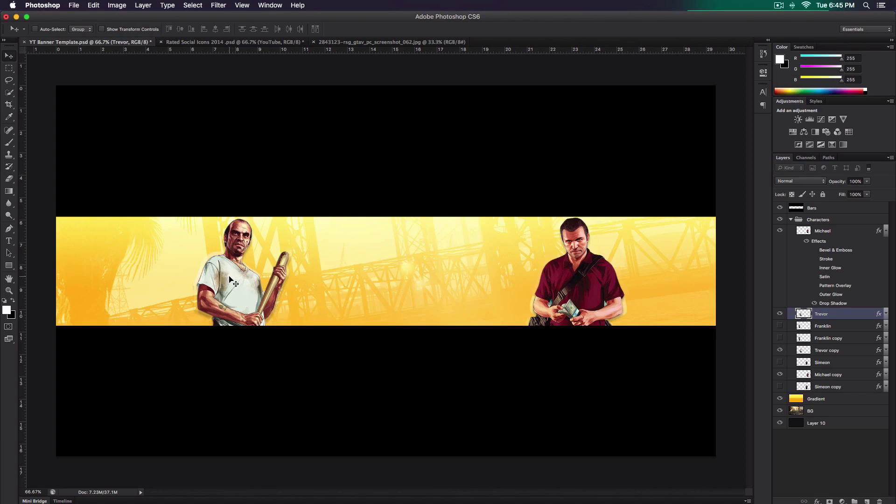
pyautogui.press('super+equal')
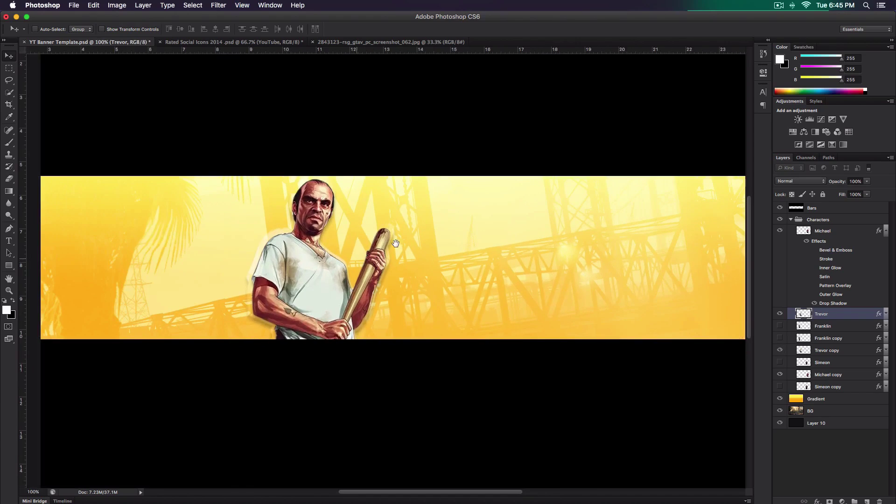
# Step: Show the Franklin and Franklin copy layers, and select Franklin copy to check its blend mode and opacity
pyautogui.click(779, 326)
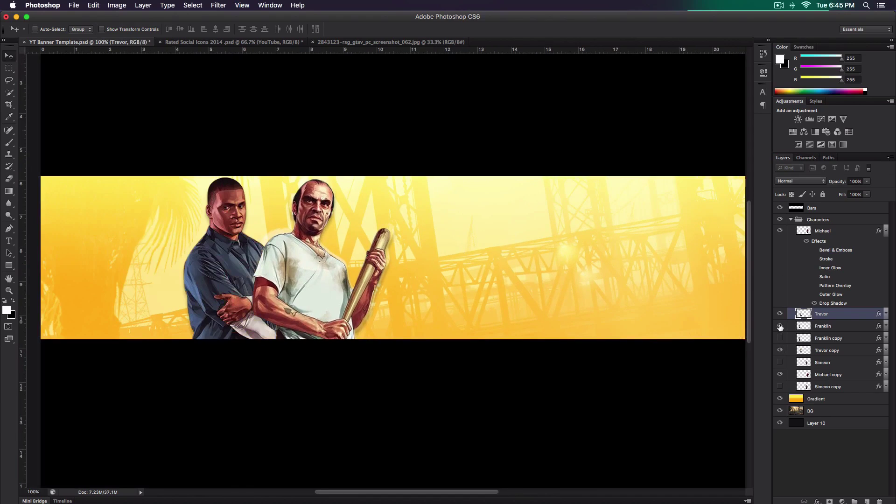
pyautogui.click(817, 326)
pyautogui.click(781, 339)
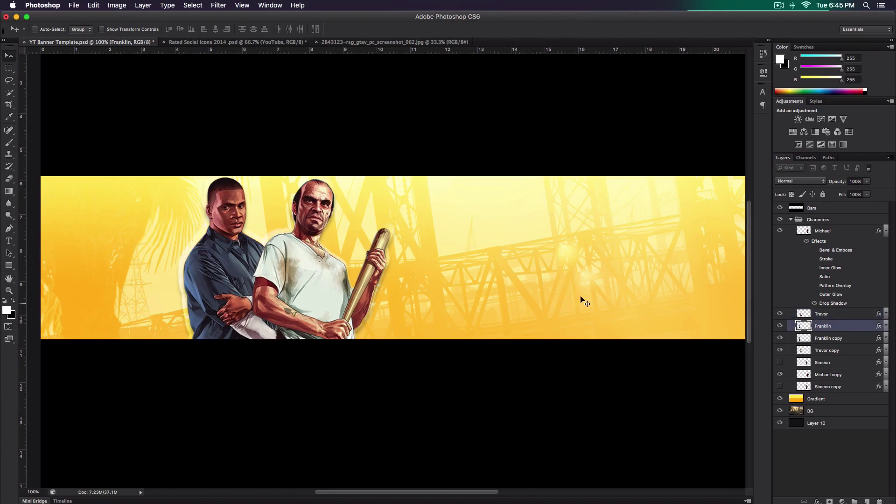
pyautogui.click(836, 340)
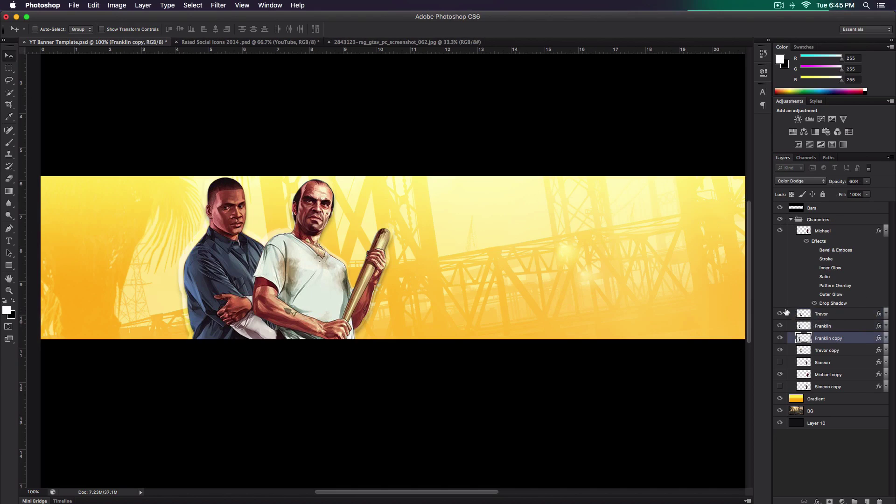
pyautogui.press('super+minus')
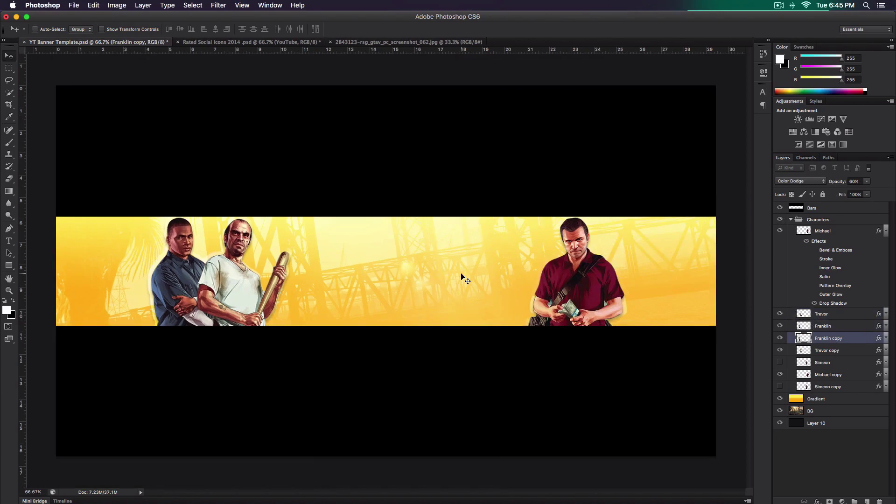
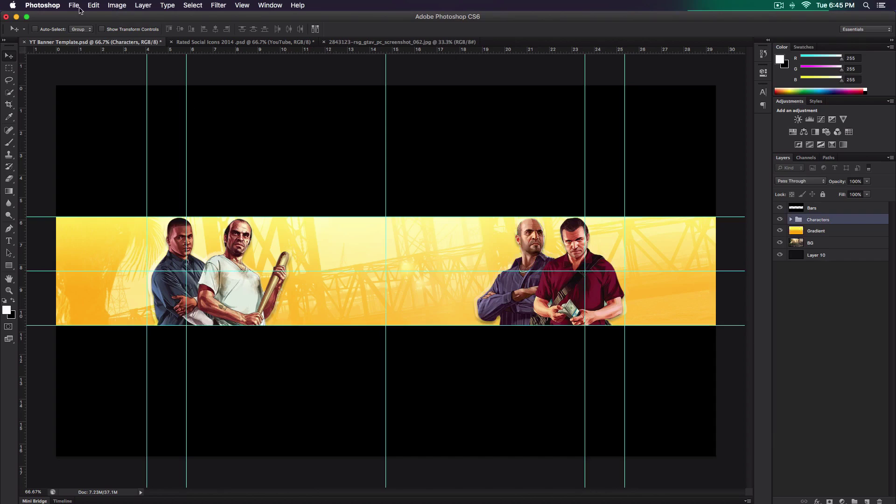
# Step: Open free_texture_friday_725.jpg from the Textures/Stocks folder
pyautogui.click(75, 6)
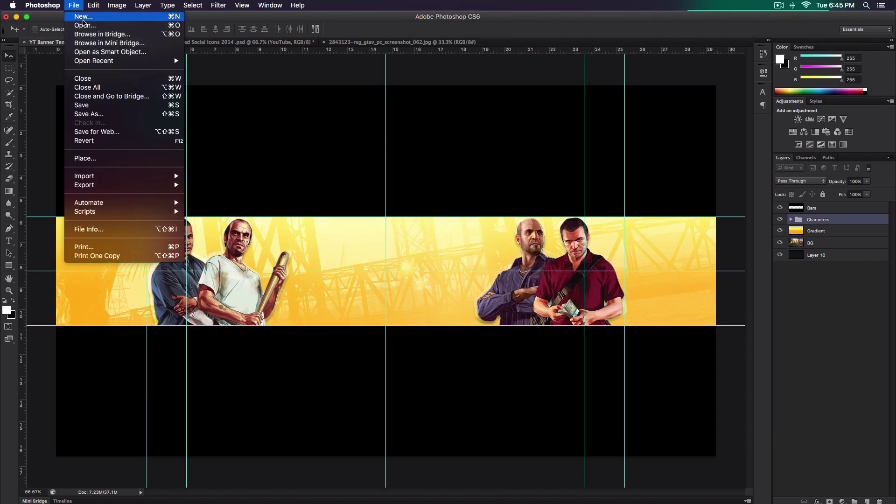
pyautogui.click(80, 23)
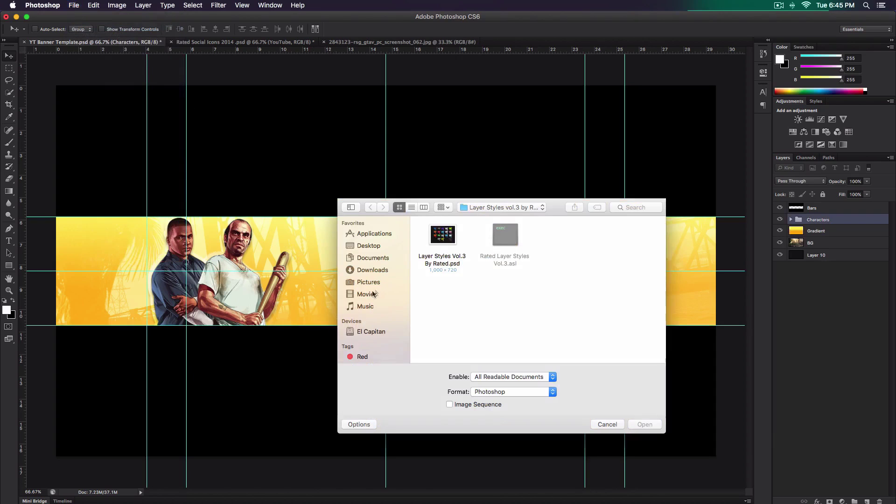
pyautogui.click(630, 315)
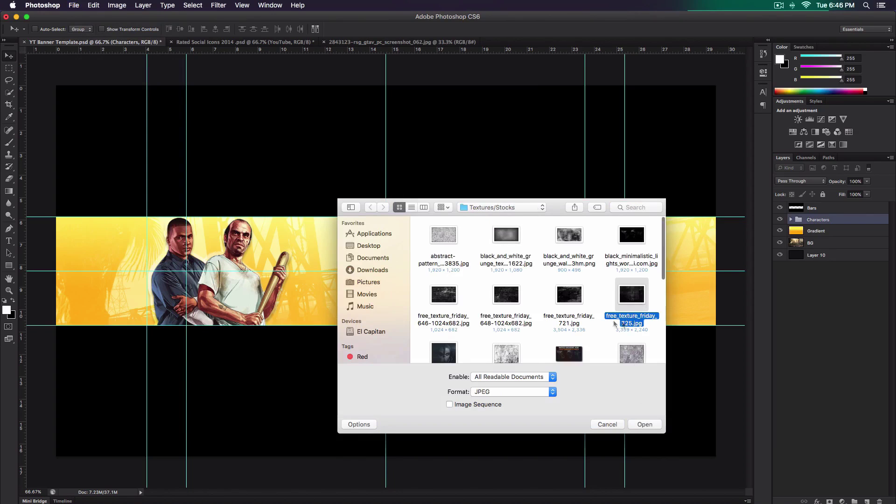
pyautogui.click(639, 427)
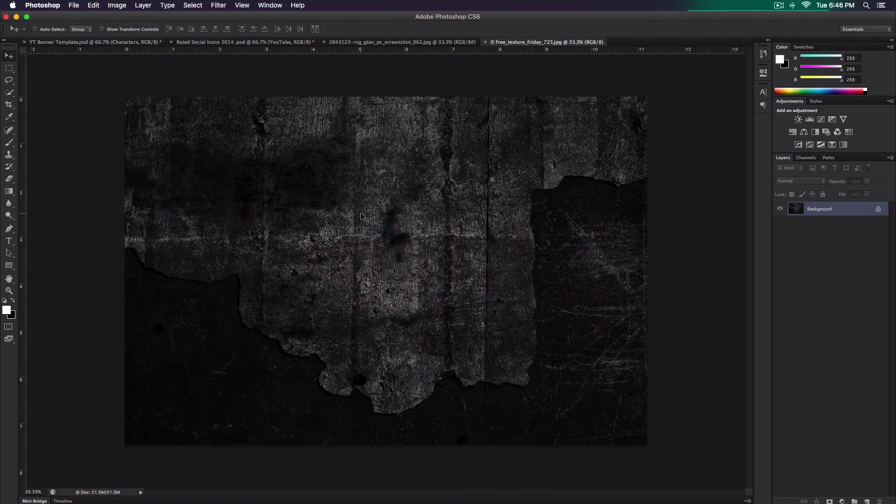
# Step: Copy the entire grunge texture and paste it into YT Banner Template.psd above the Characters group
pyautogui.press('super+a')
pyautogui.press('super+c')
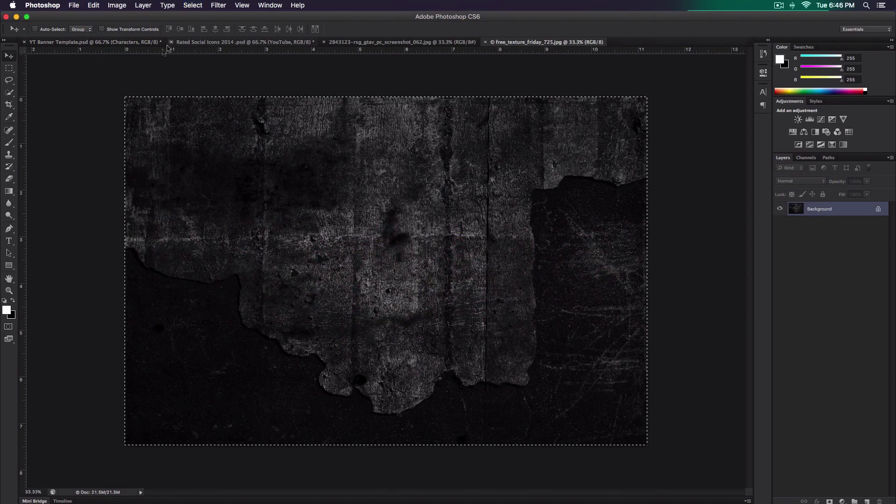
pyautogui.click(122, 41)
pyautogui.press('super+v')
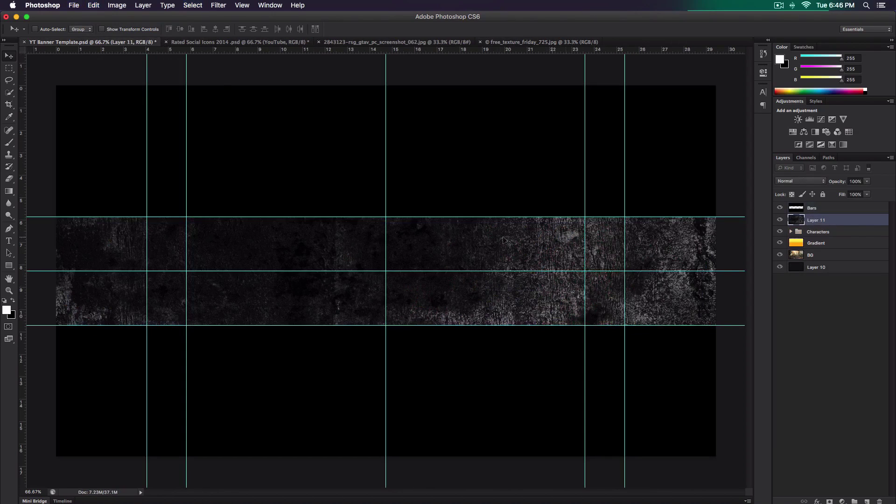
# Step: Scale the pasted texture proportionally to about 80% and position it so it covers the whole banner strip
pyautogui.press('super+minus')
pyautogui.press('super+minus')
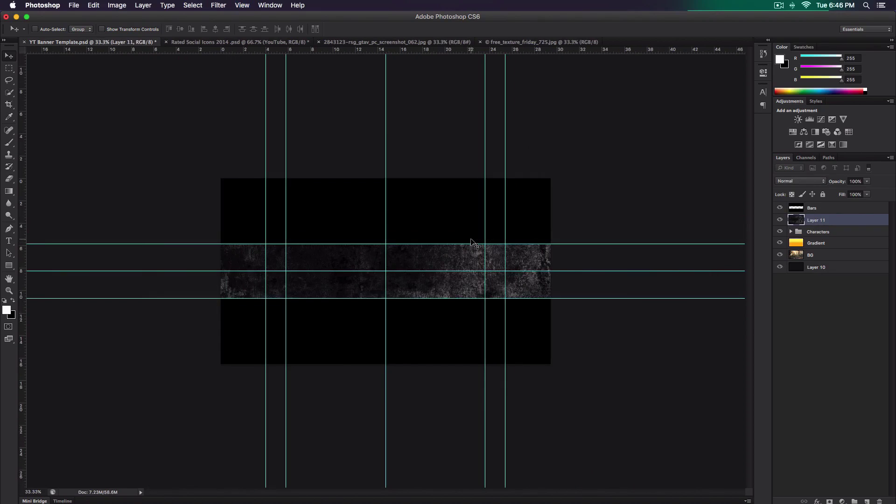
pyautogui.press('super+t')
pyautogui.moveTo(498, 220); pyautogui.dragTo(495, 213)
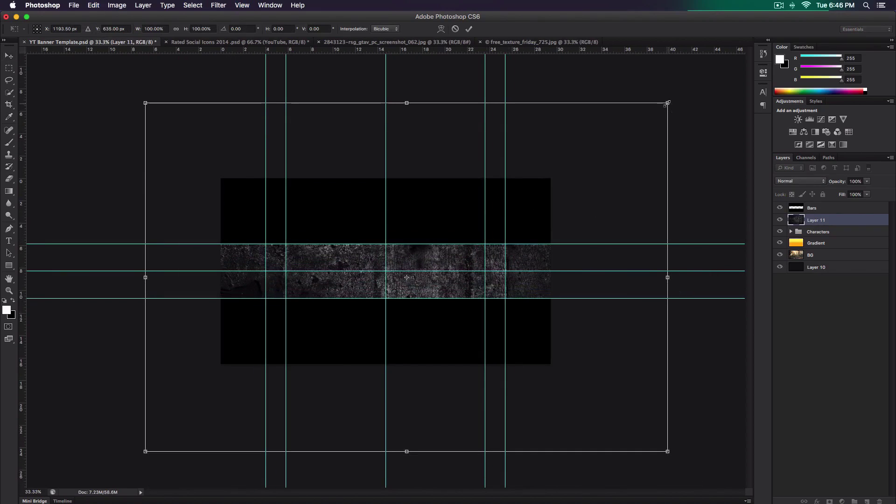
pyautogui.moveTo(666, 100); pyautogui.dragTo(614, 136)
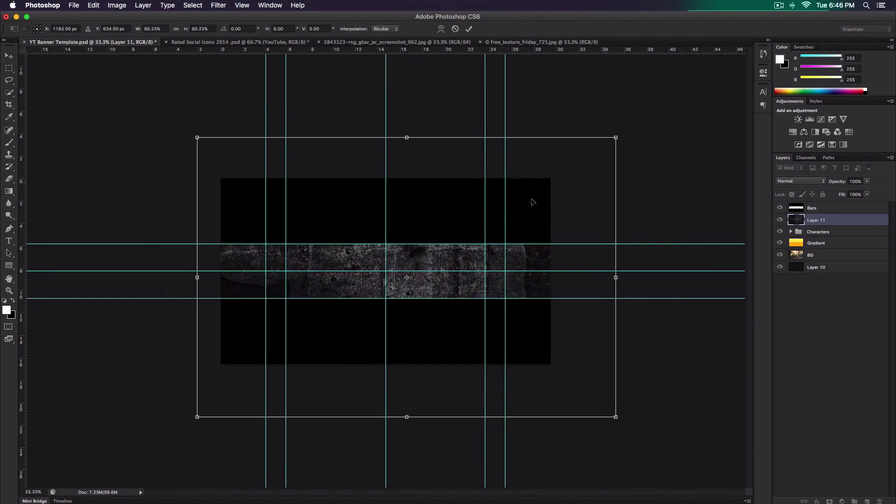
pyautogui.moveTo(527, 205); pyautogui.dragTo(524, 209)
pyautogui.press('Return')
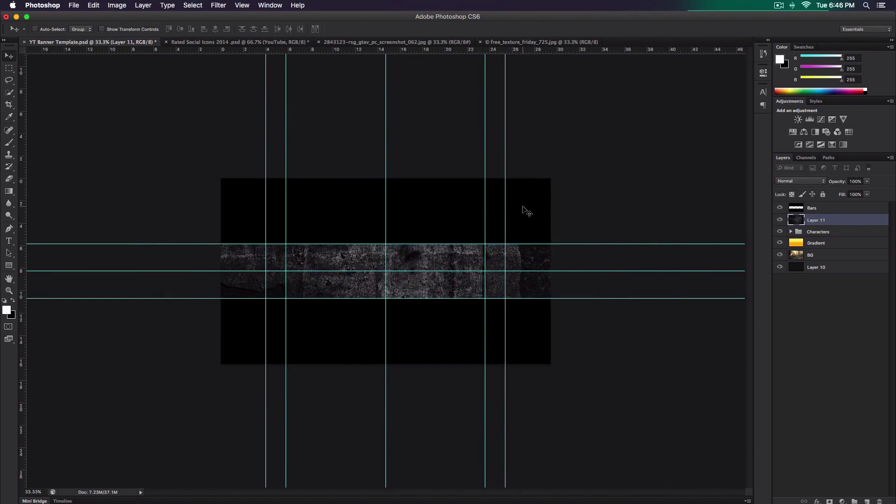
pyautogui.press('super+plus')
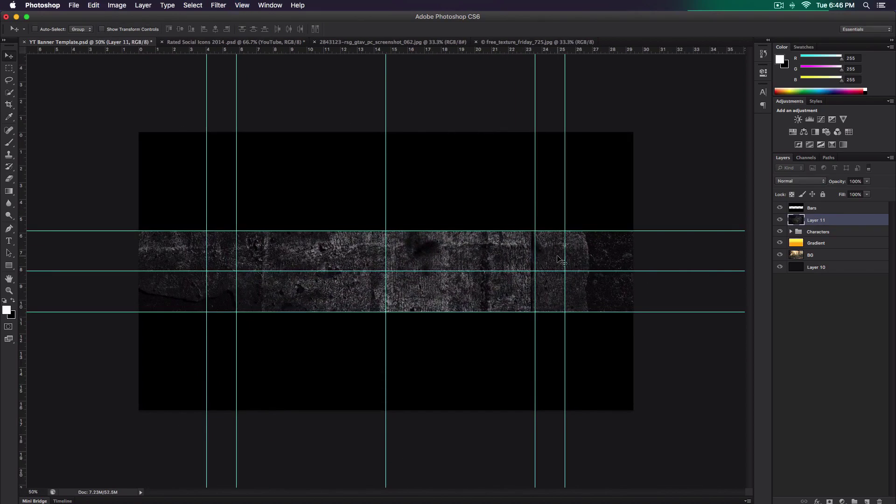
# Step: Try inverting the colours of the texture layer, and undo the inversion
pyautogui.click(823, 243)
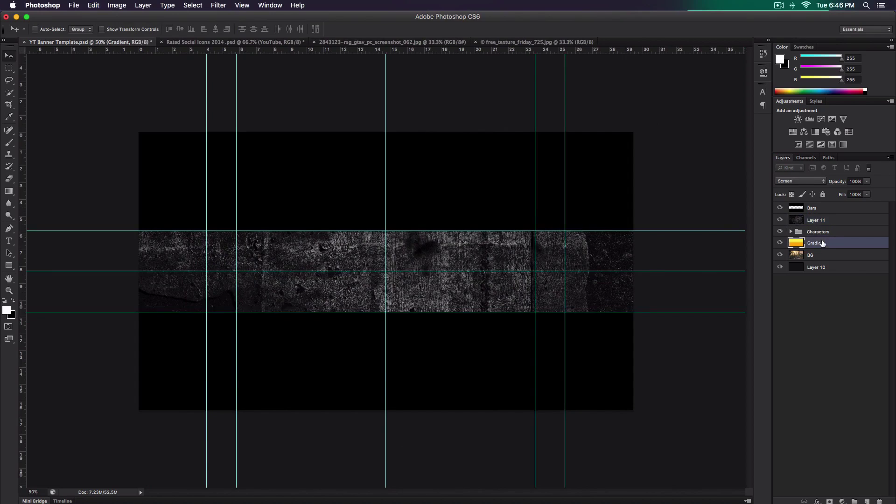
pyautogui.click(818, 220)
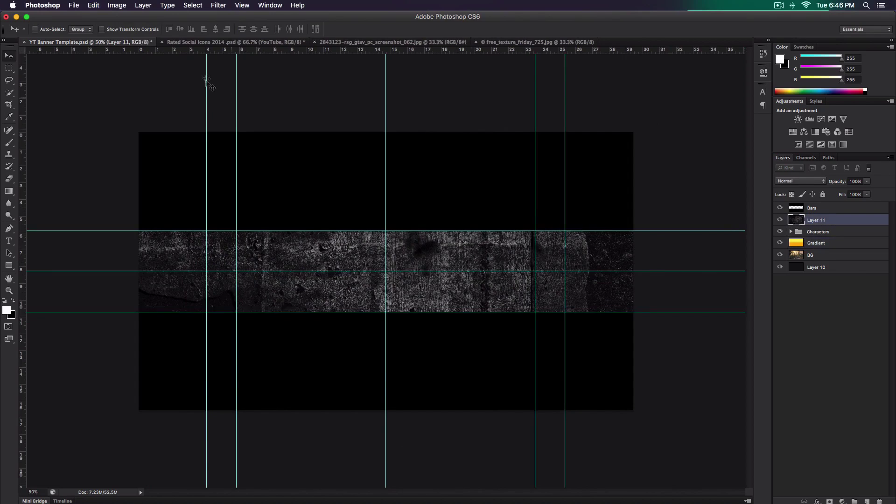
pyautogui.press('super+i')
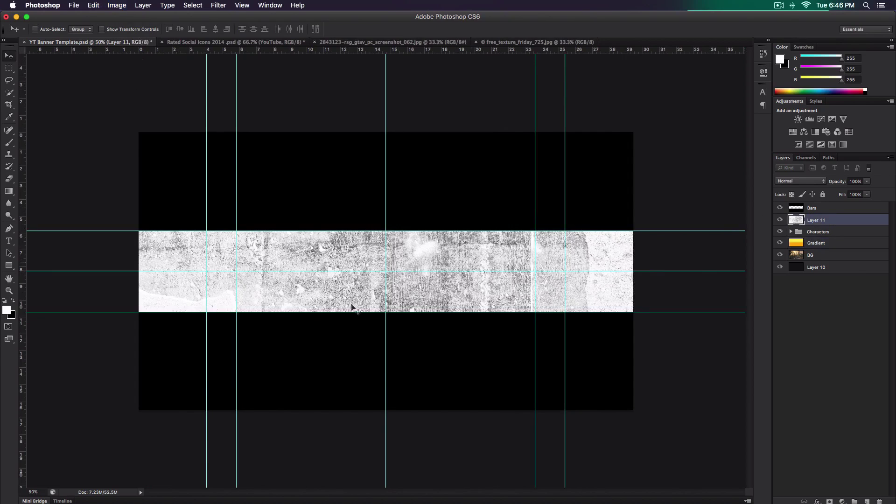
pyautogui.press('super+z')
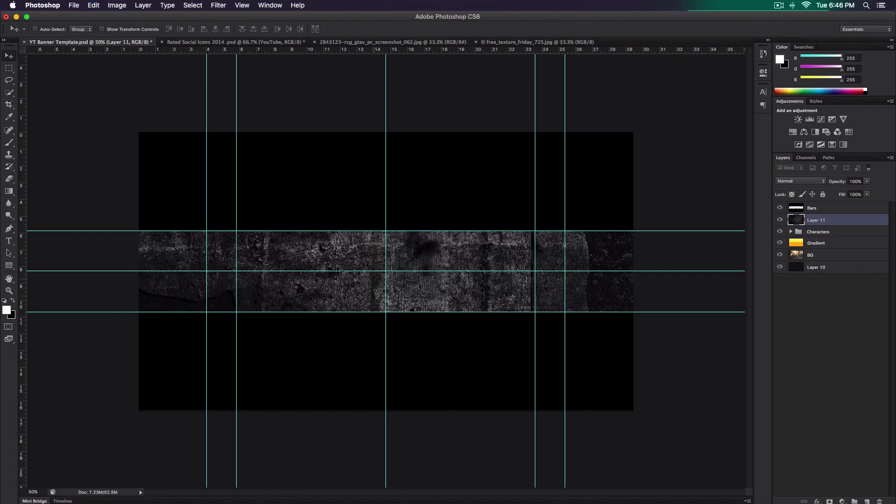
# Step: Try the Screen blend mode on the texture layer, set it to Overlay instead, and place the layer below the Characters group
pyautogui.press('super+equal')
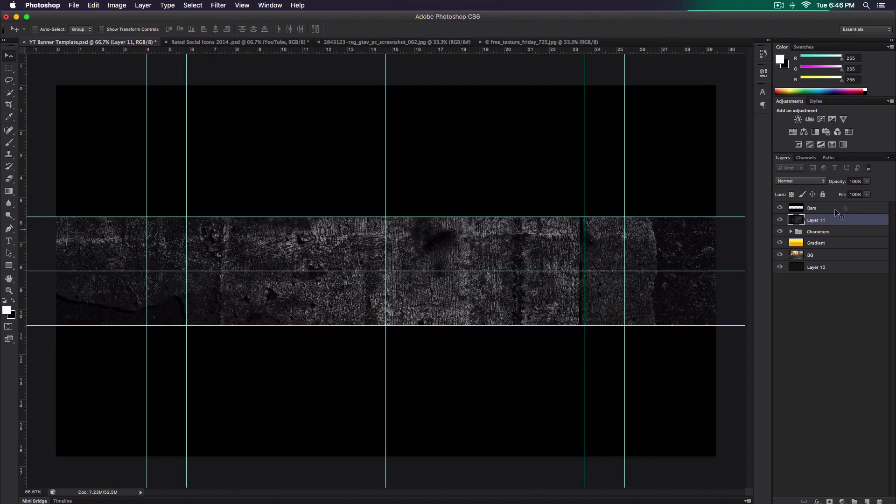
pyautogui.click(804, 181)
pyautogui.click(799, 241)
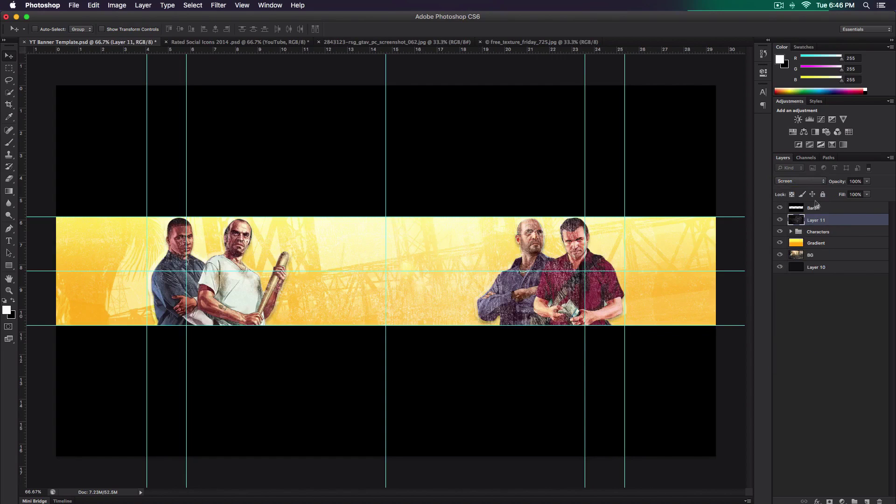
pyautogui.click(800, 181)
pyautogui.click(787, 211)
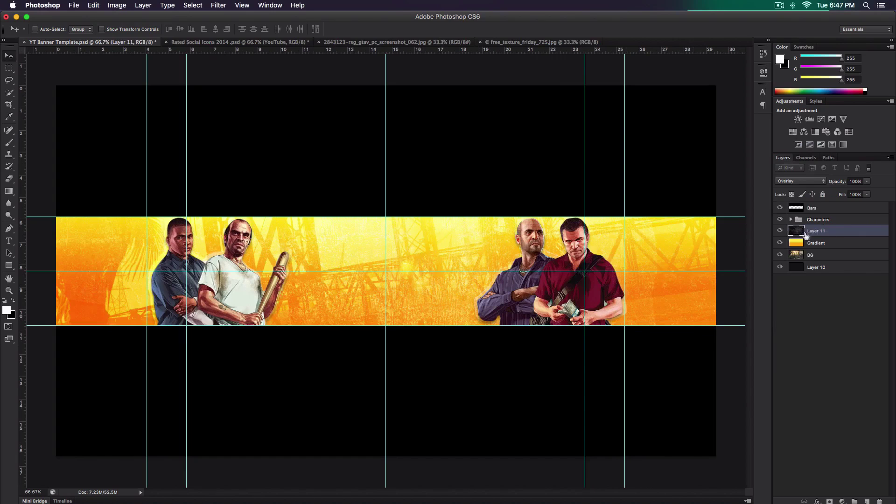
# Step: Set the texture layer to Soft Light blending at 50% opacity, and hide the guides
pyautogui.click(800, 181)
pyautogui.click(804, 183)
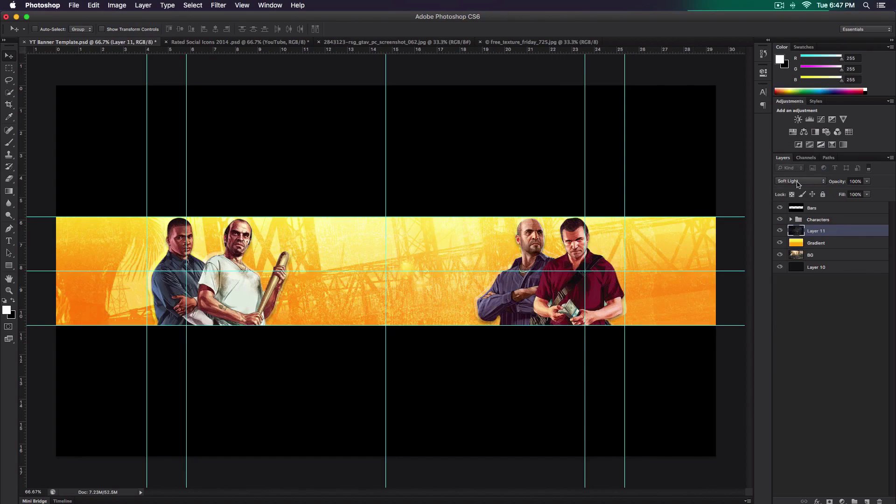
pyautogui.moveTo(838, 184); pyautogui.dragTo(836, 184)
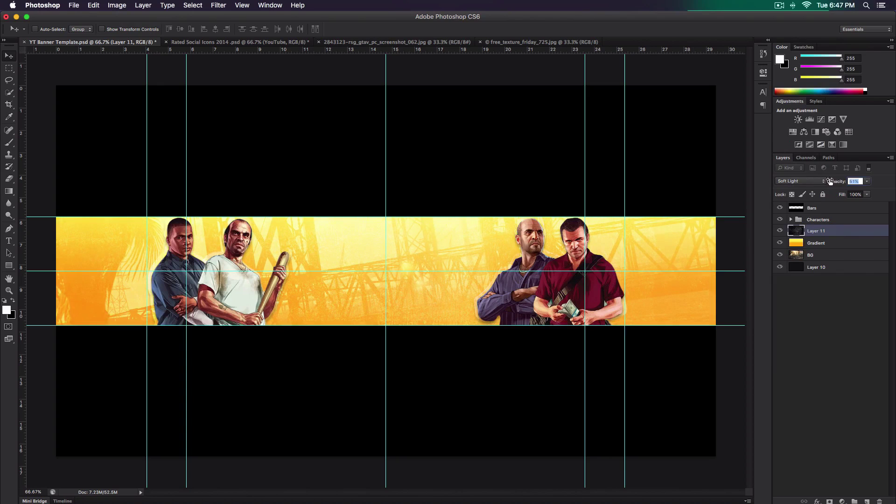
pyautogui.press('Return')
pyautogui.press('super+semicolon')
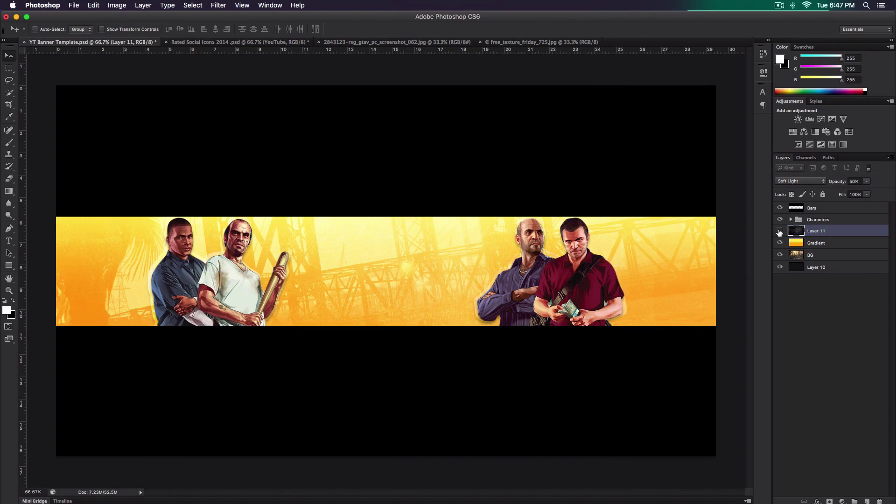
# Step: Compare the banner with and without the texture layer, and glance at the social icons document
pyautogui.click(779, 231)
pyautogui.click(779, 231)
pyautogui.click(192, 42)
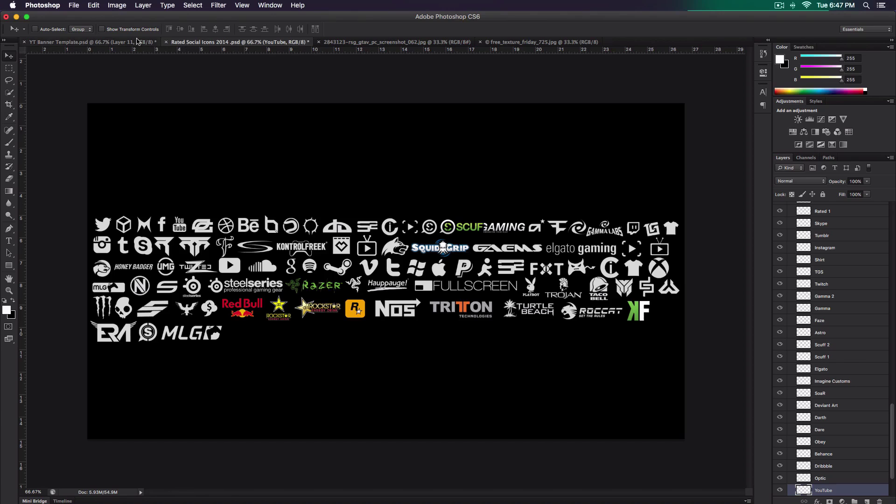
pyautogui.click(119, 43)
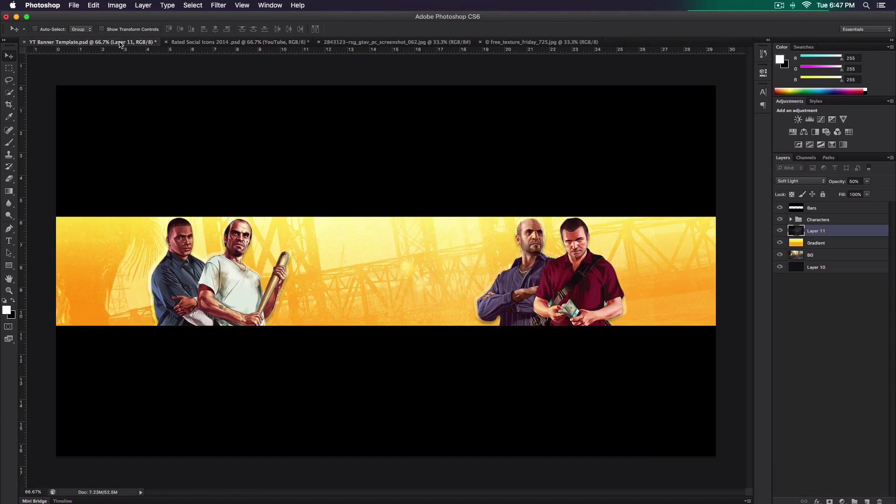
# Step: Choose the 1213 px triangle-shards brush and add a new layer above the texture layer
pyautogui.press('b')
pyautogui.rightClick(401, 282)
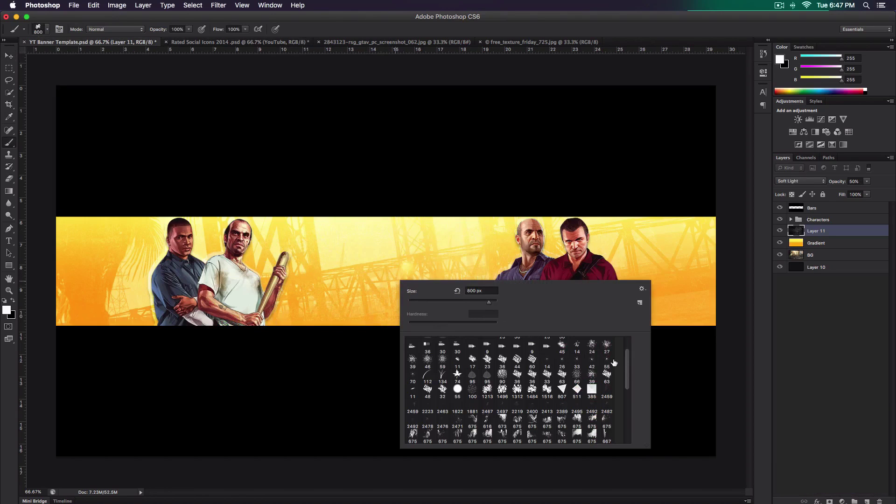
pyautogui.moveTo(627, 369)
pyautogui.mouseDown()
pyautogui.moveTo(627, 387)
pyautogui.moveTo(628, 366)
pyautogui.mouseUp()
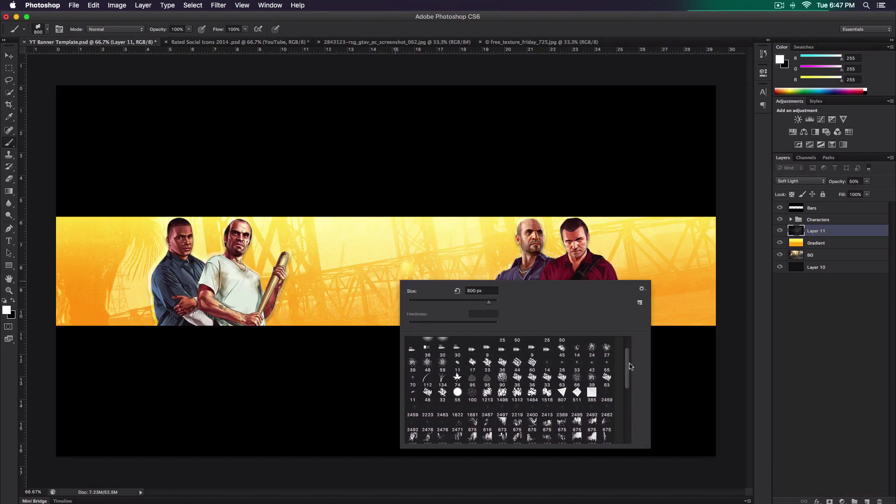
pyautogui.doubleClick(492, 396)
pyautogui.click(867, 501)
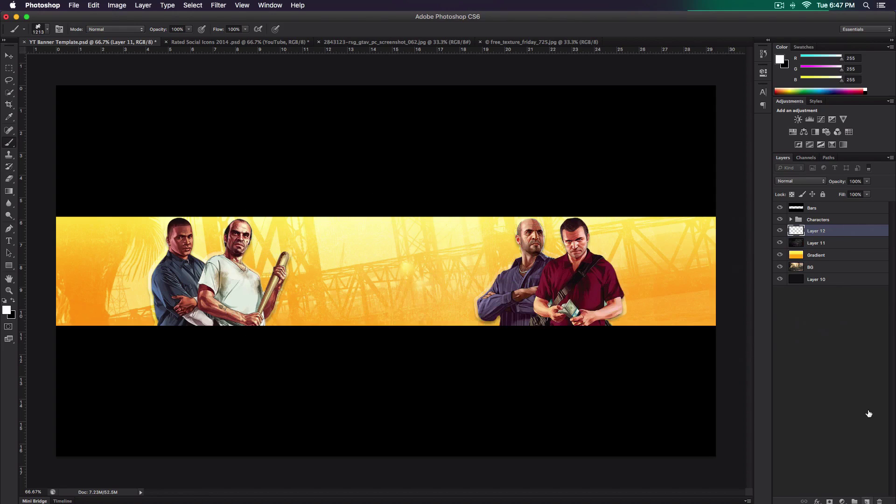
# Step: Rename the grunge texture layer as Texture and the new empty layer above it as Shapes
pyautogui.doubleClick(816, 243)
pyautogui.write('Texture')
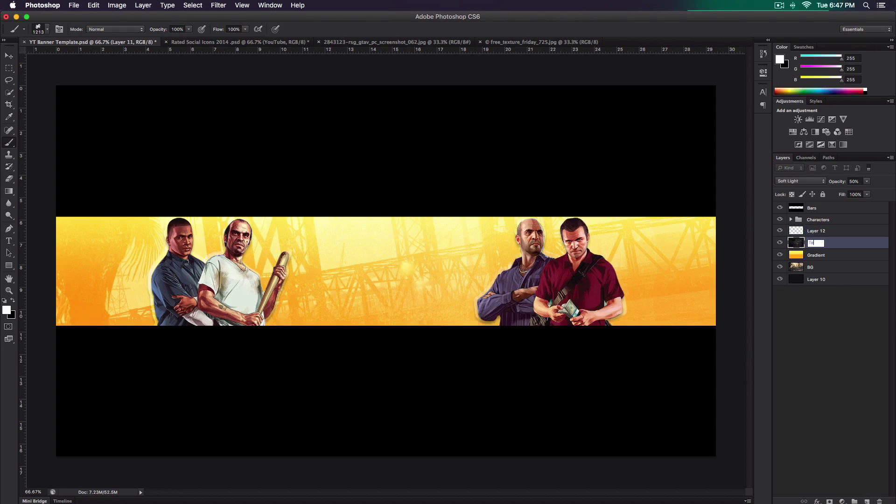
pyautogui.press('Return')
pyautogui.doubleClick(821, 231)
pyautogui.write('Shapes')
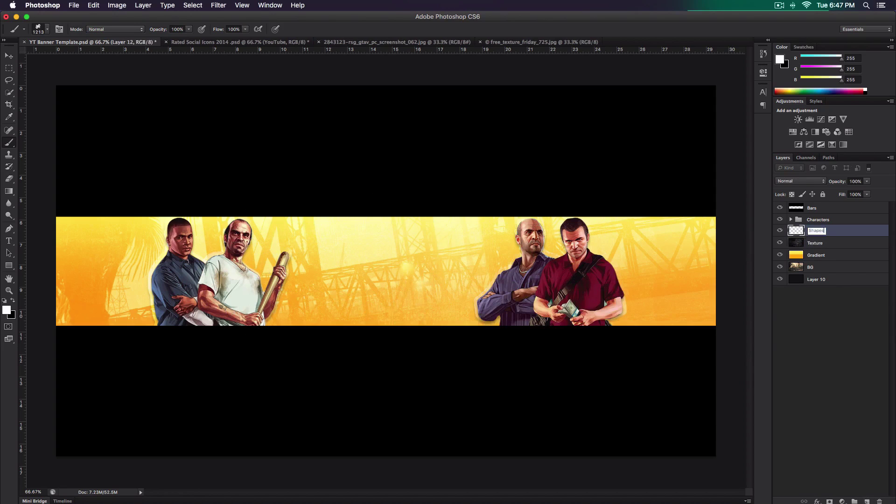
pyautogui.press('Return')
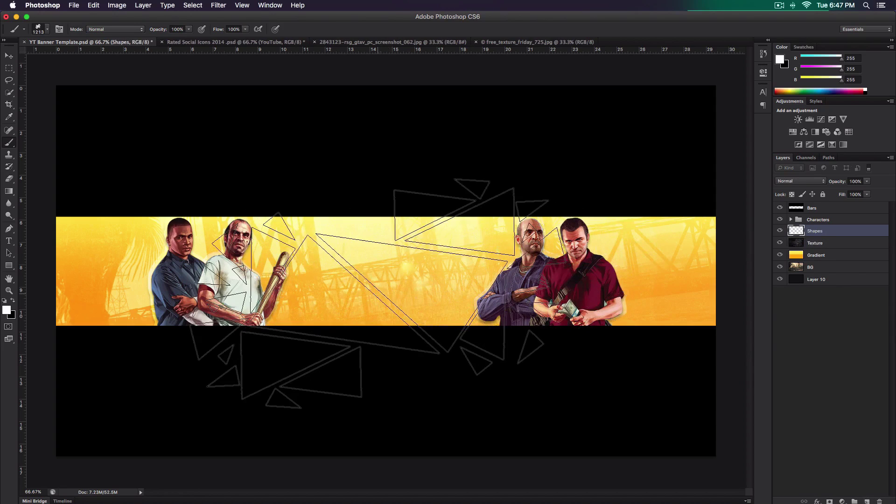
# Step: Reduce the shards brush to 1000 px and stamp it once in white at the banner's centre on the Shapes layer
pyautogui.press('[')
pyautogui.press('[')
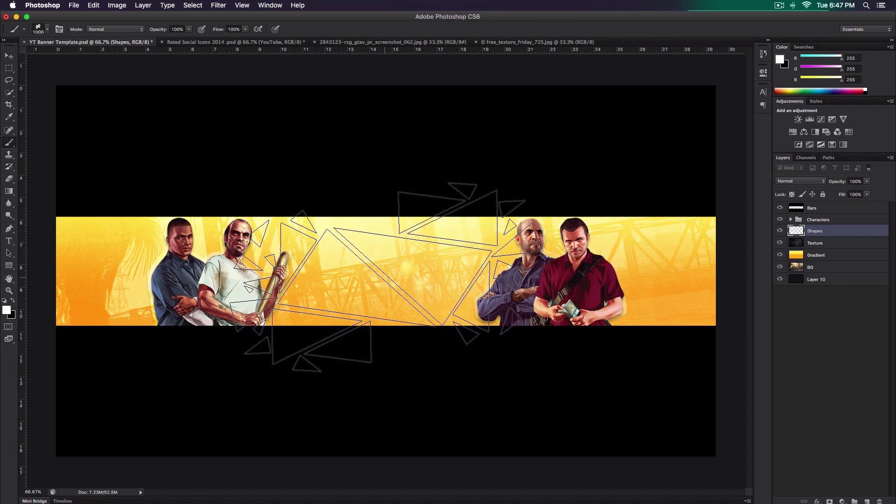
pyautogui.click(409, 270)
pyautogui.press('v')
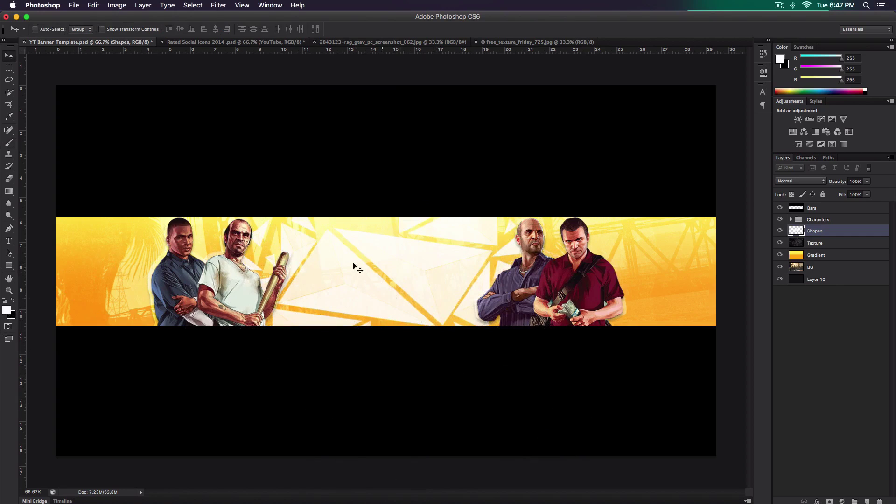
# Step: Try the Darken, Multiply and Lighten blend modes on the Shapes layer
pyautogui.click(802, 185)
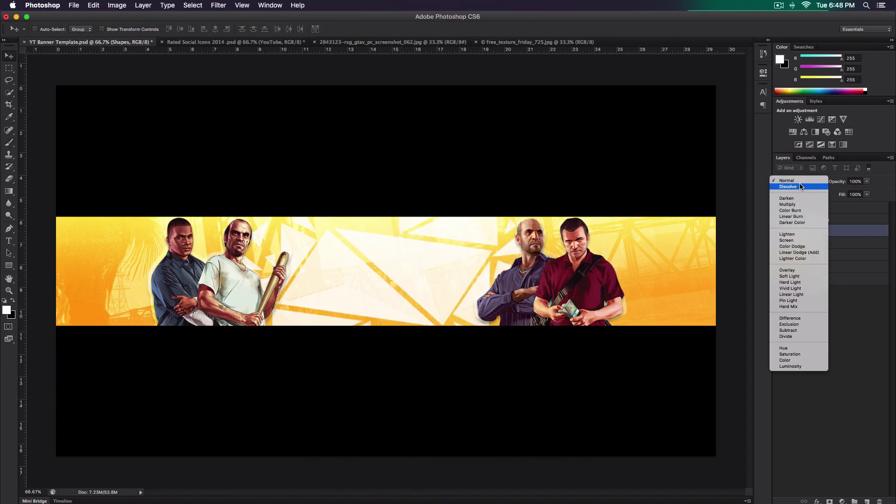
pyautogui.click(805, 198)
pyautogui.click(806, 181)
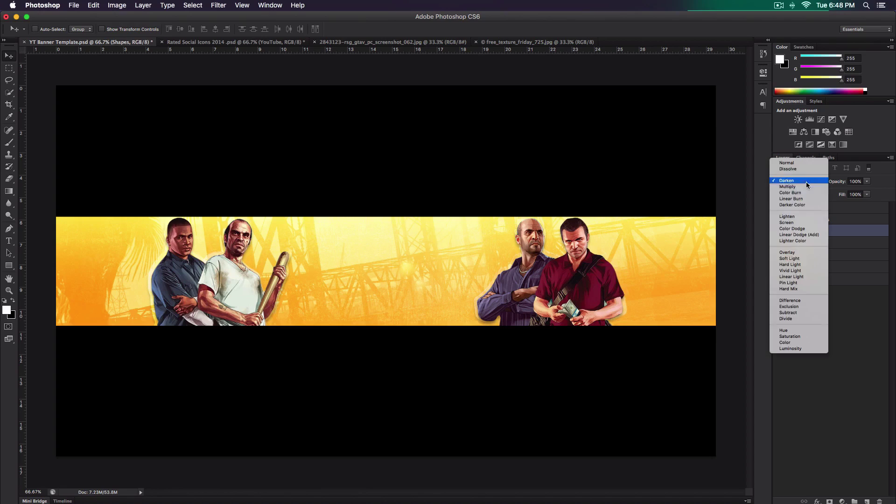
pyautogui.click(804, 186)
pyautogui.click(801, 182)
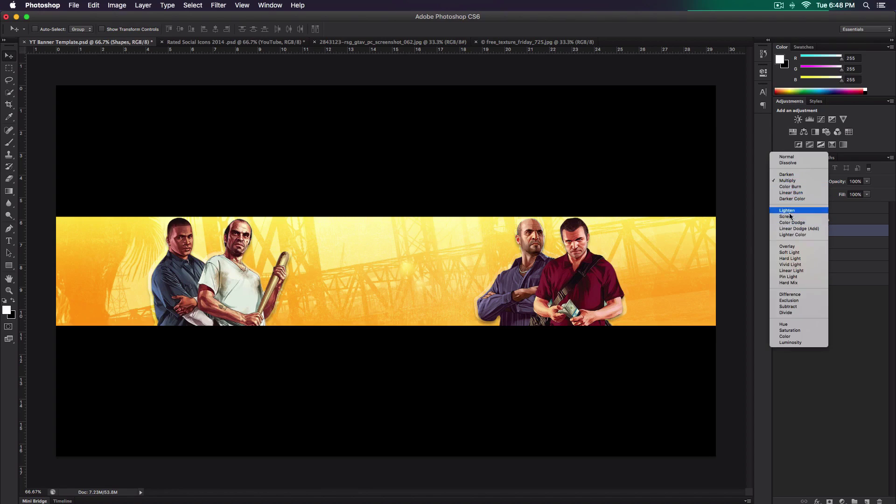
pyautogui.click(789, 211)
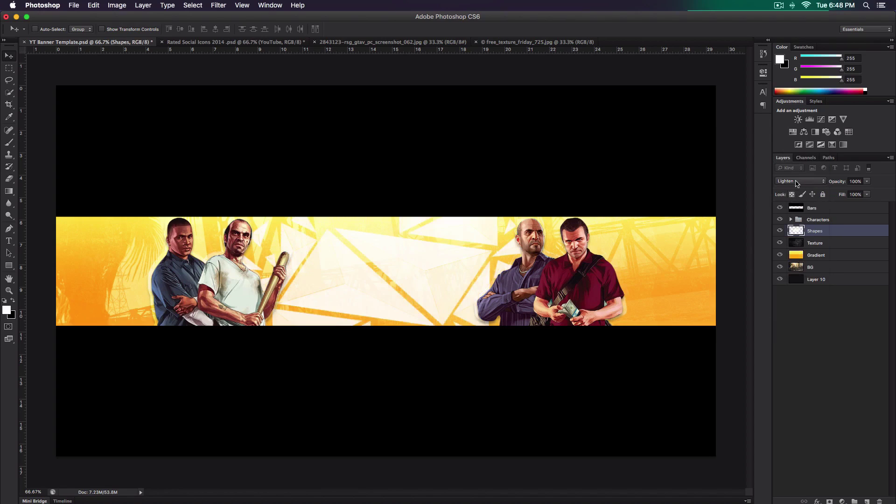
# Step: Set the Shapes layer to Screen blending and lower its opacity to 22%
pyautogui.click(797, 184)
pyautogui.click(797, 183)
pyautogui.moveTo(839, 182); pyautogui.dragTo(832, 184)
pyautogui.hotkey('shift', '+')
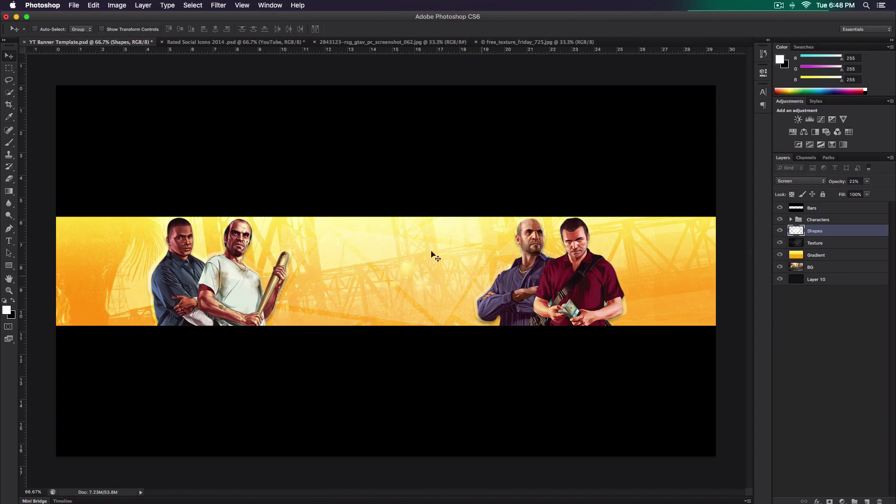
# Step: Add a new layer above Shapes and name it Splatter
pyautogui.click(867, 499)
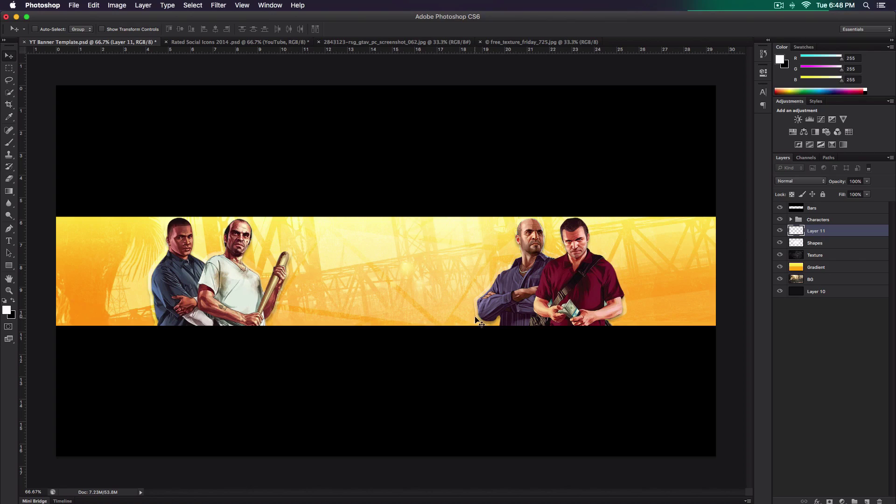
pyautogui.doubleClick(814, 231)
pyautogui.write('Spallter')
pyautogui.press('Return')
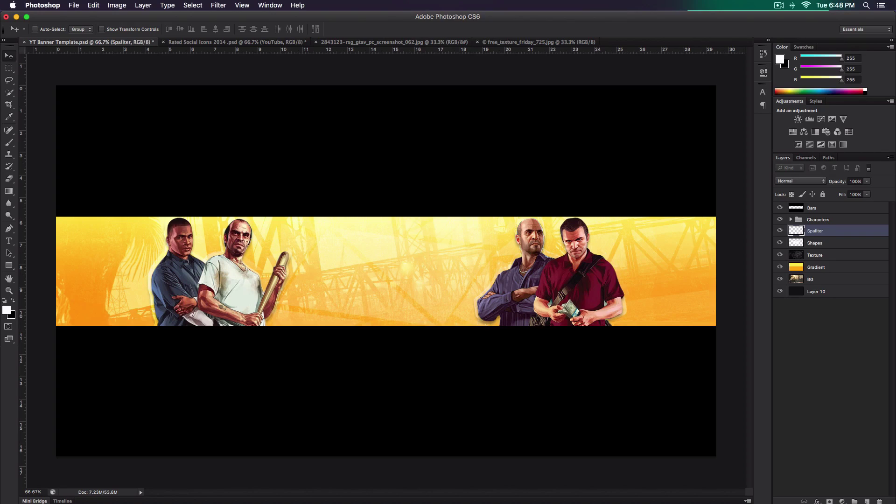
pyautogui.doubleClick(817, 235)
pyautogui.write('Sp')
pyautogui.press('Return')
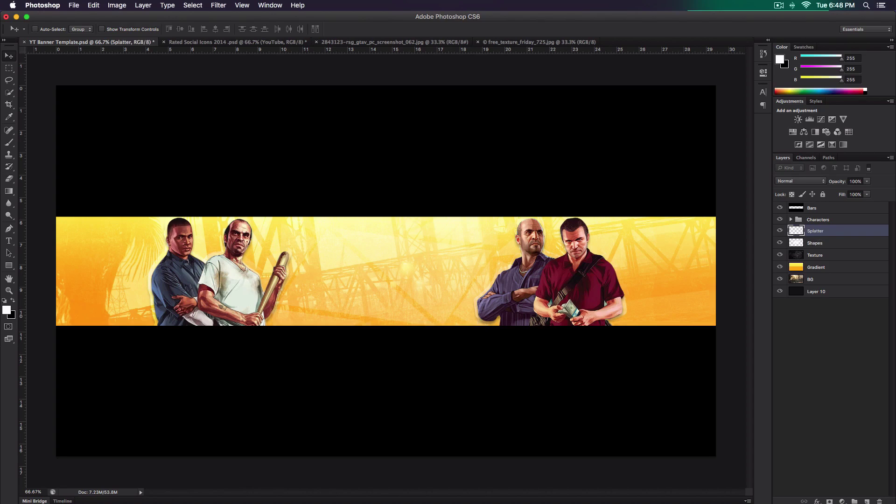
# Step: Choose the 2476 px splatter brush and stamp it in white over the banner's left end on the Splatter layer
pyautogui.press('b')
pyautogui.rightClick(388, 273)
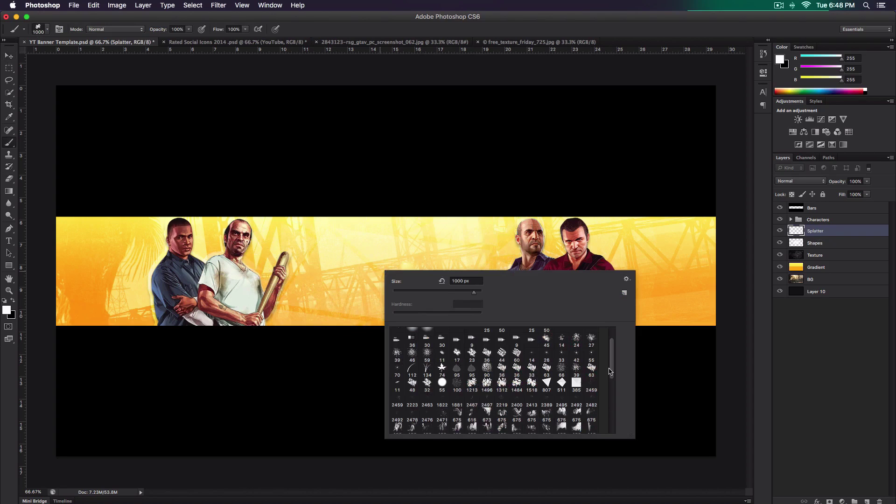
pyautogui.scroll(-10, 500, 423)
pyautogui.scroll(5, 607, 410)
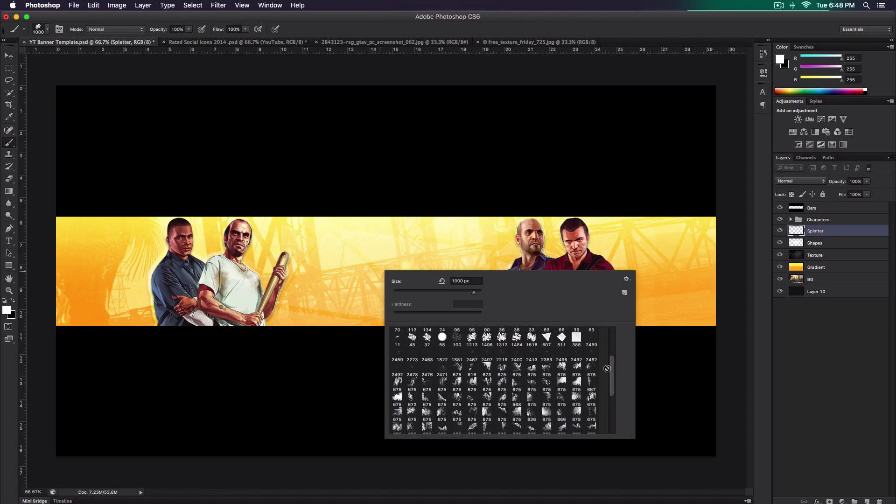
pyautogui.scroll(2, 606, 368)
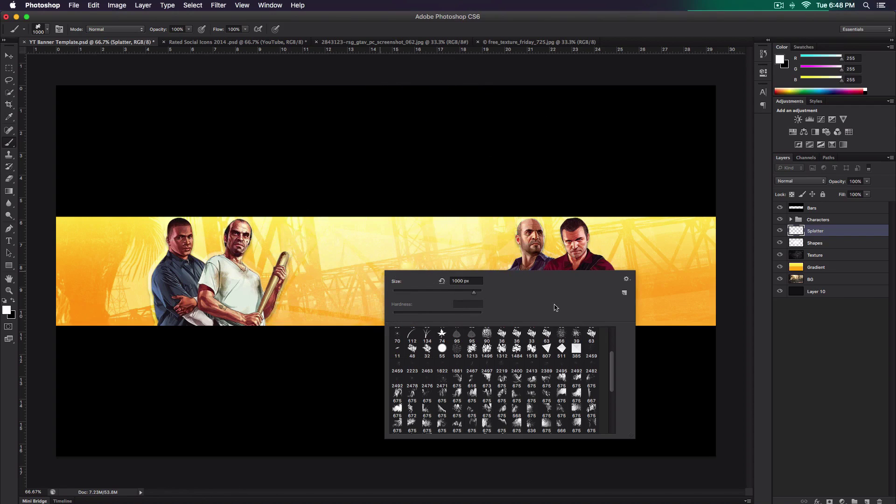
pyautogui.scroll(1, 613, 361)
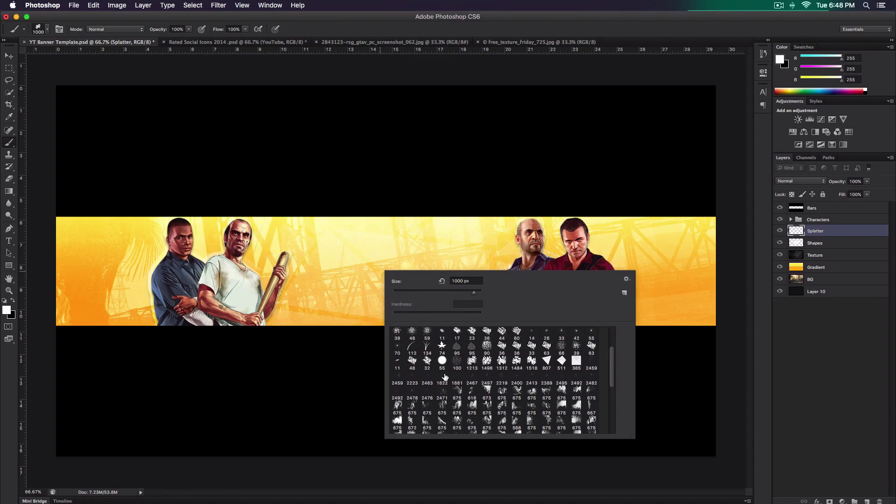
pyautogui.click(457, 379)
pyautogui.press('.')
pyautogui.press('.')
pyautogui.click(442, 394)
pyautogui.doubleClick(426, 395)
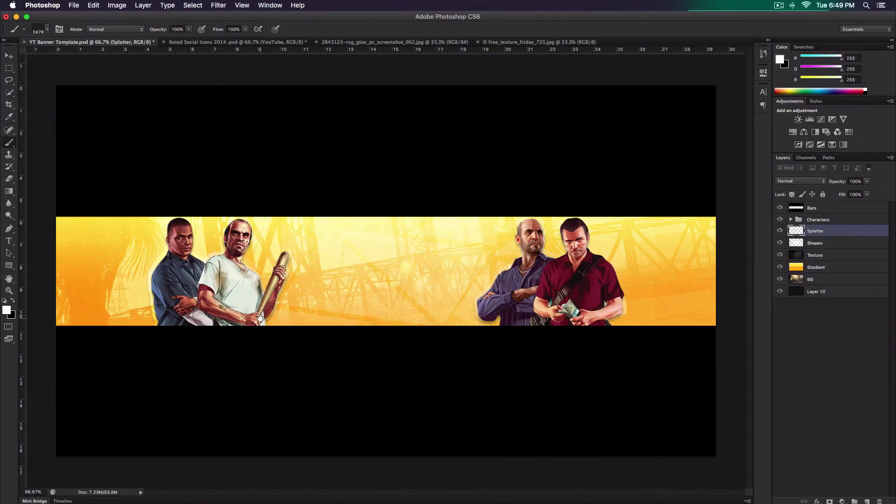
pyautogui.click(74, 303)
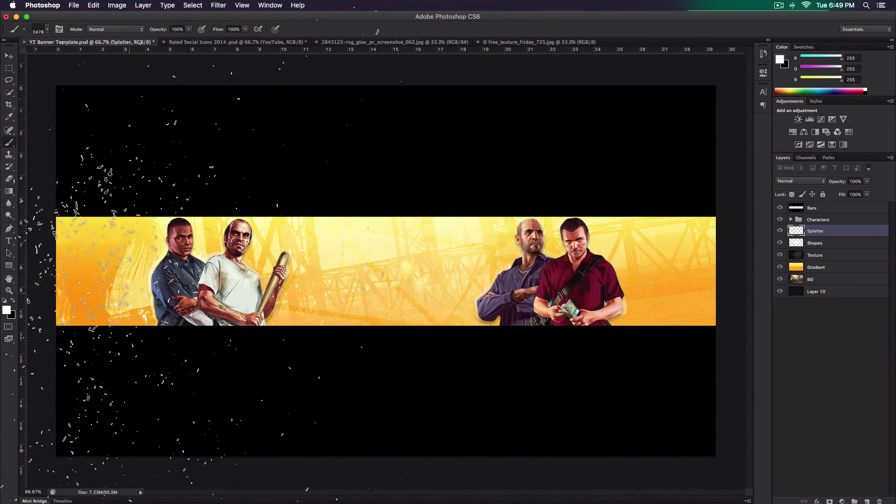
# Step: Switch to the 2482 px splatter brush and stamp white splatter around the characters on the banner's right side
pyautogui.rightClick(326, 289)
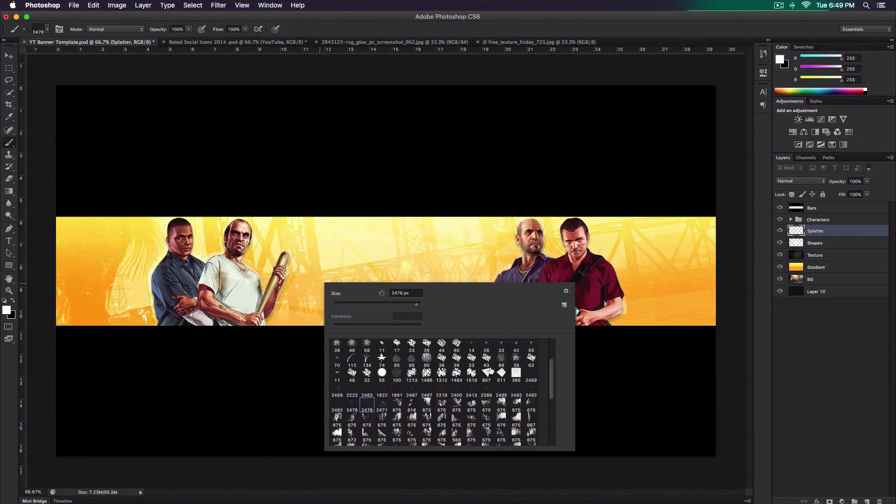
pyautogui.click(531, 388)
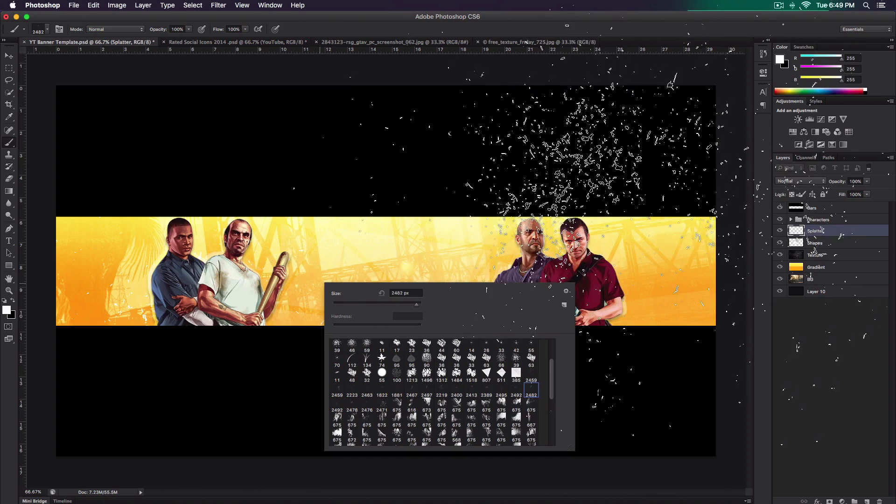
pyautogui.press('Return')
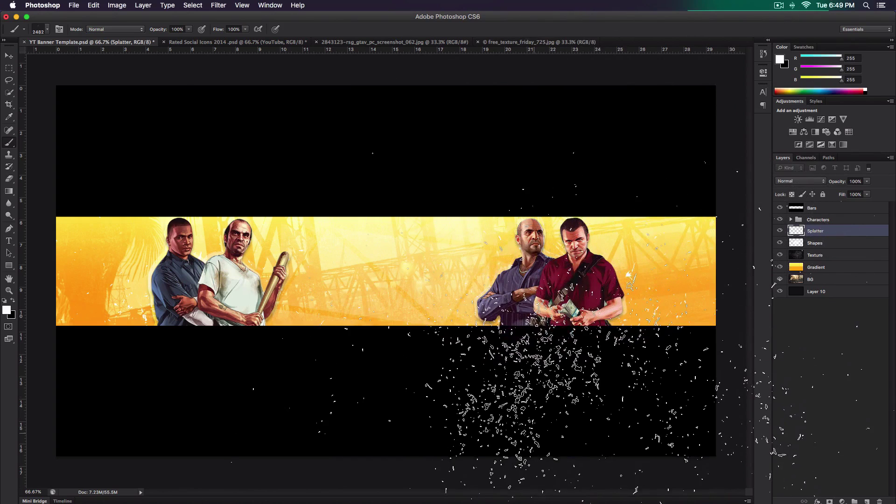
pyautogui.press('v')
pyautogui.press('super+semicolon')
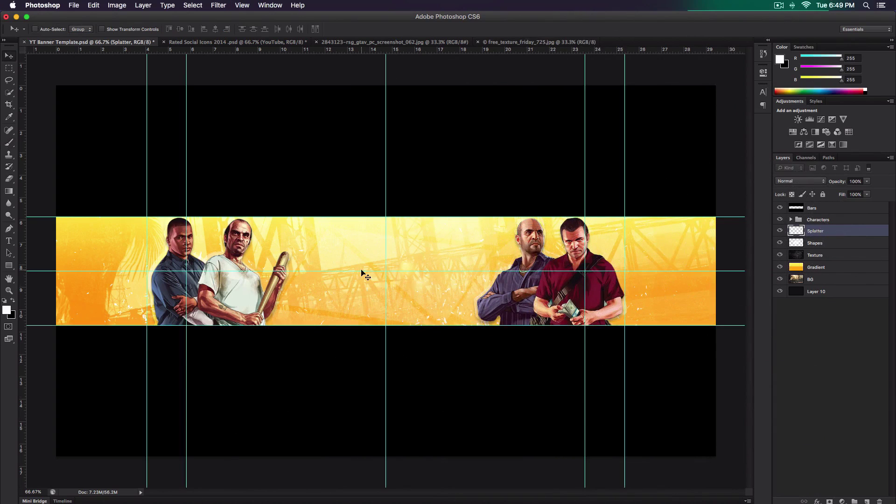
pyautogui.press('super+semicolon')
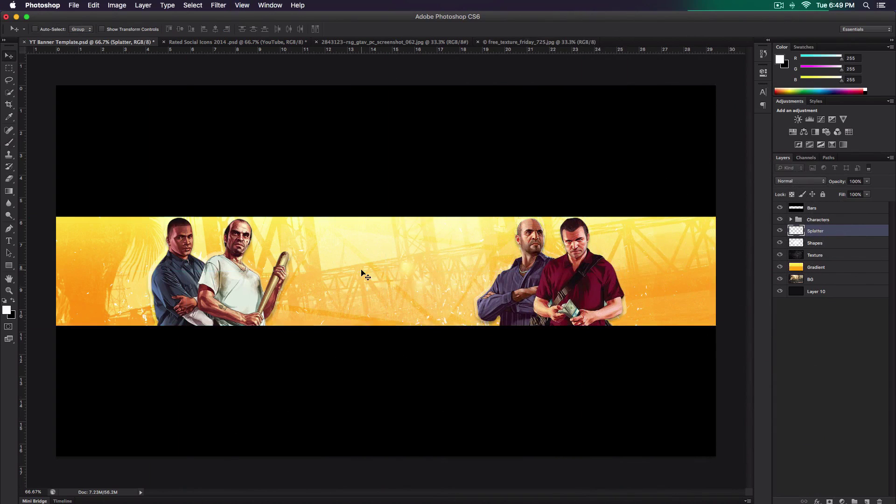
# Step: Add a new layer named Text directly above the Splatter layer and activate the Type tool
pyautogui.click(789, 220)
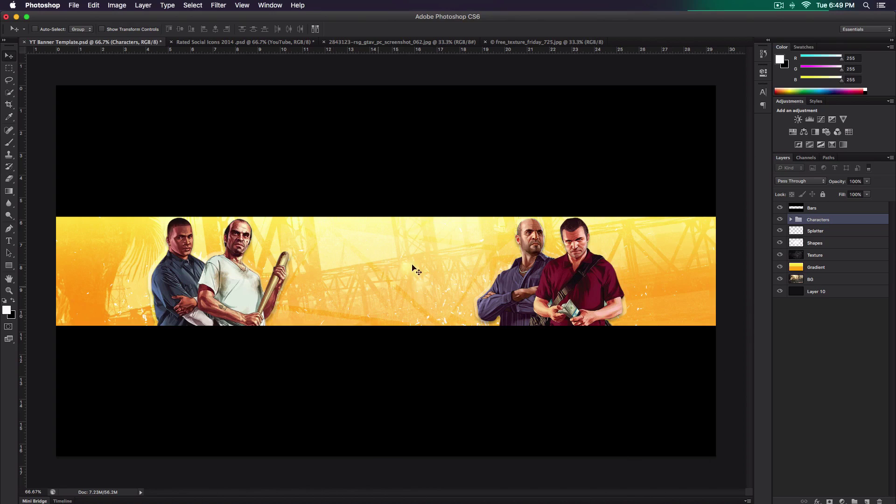
pyautogui.click(820, 232)
pyautogui.click(867, 500)
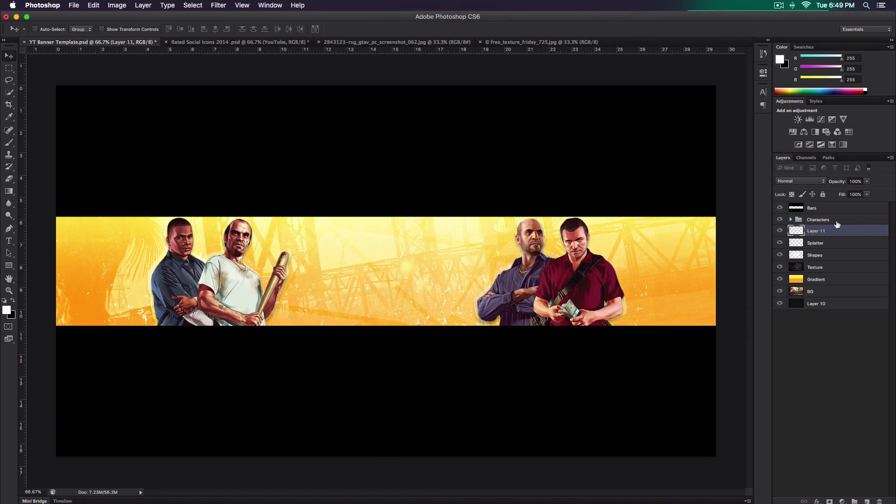
pyautogui.doubleClick(817, 230)
pyautogui.write('Text')
pyautogui.press('Return')
pyautogui.press('t')
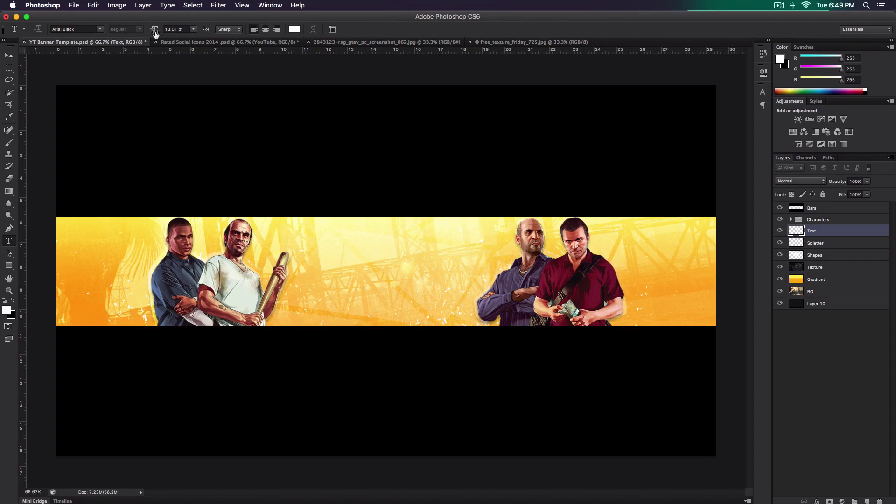
# Step: Add the text KING between the two pairs of characters in black, sized about 192 pt
pyautogui.click(350, 265)
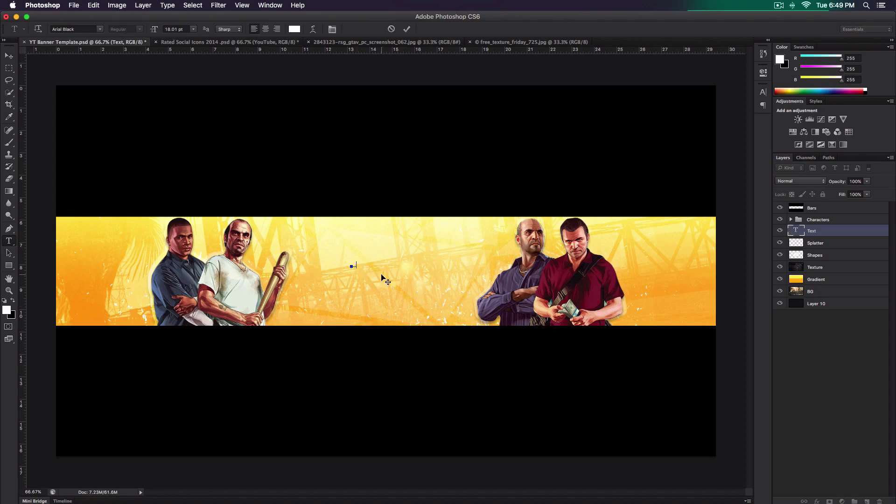
pyautogui.write('KING')
pyautogui.press('super+a')
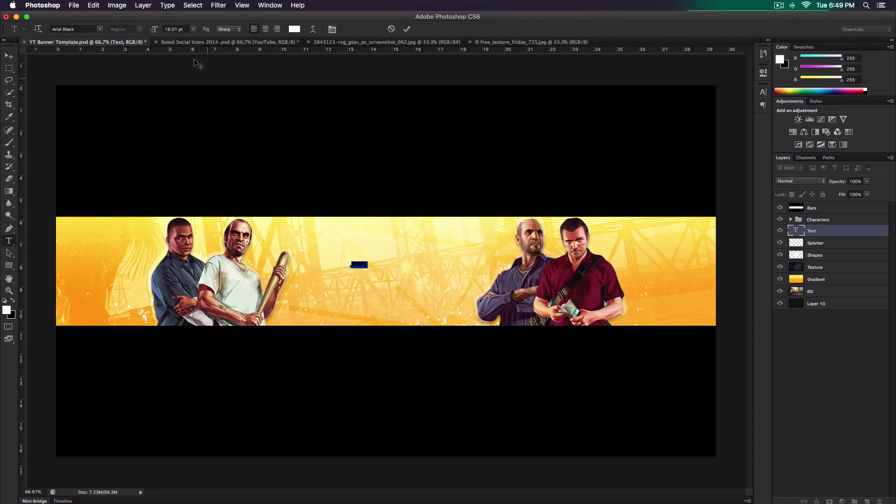
pyautogui.click(295, 30)
pyautogui.moveTo(511, 174); pyautogui.dragTo(441, 287)
pyautogui.click(665, 156)
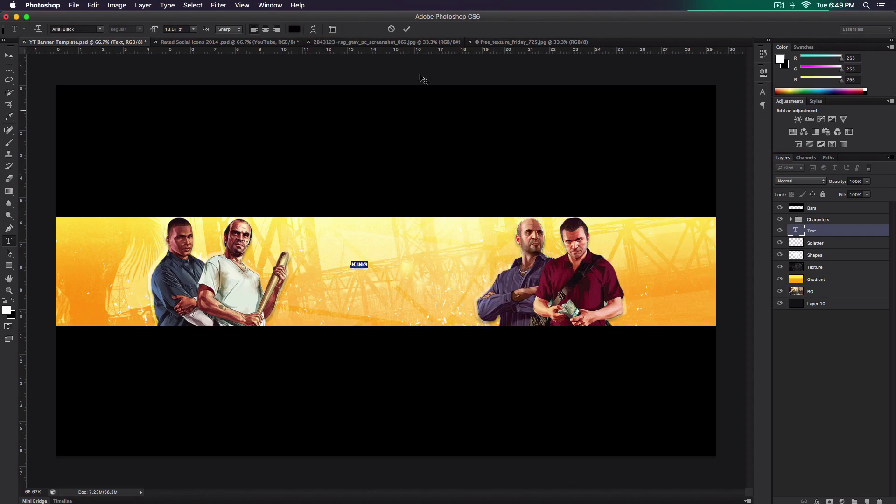
pyautogui.moveTo(154, 29); pyautogui.dragTo(234, 24)
pyautogui.hotkey('ctrl', 'Return')
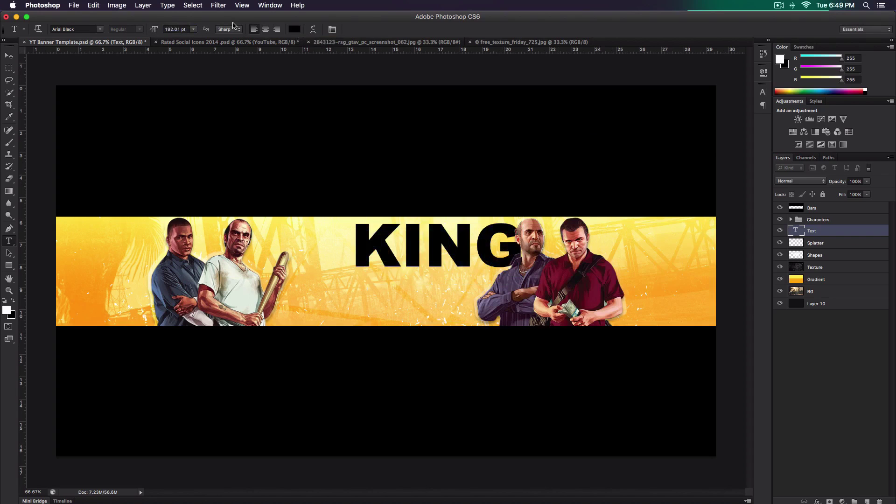
# Step: Show the guides and position KING between the character pairs, around the vertical center guide
pyautogui.press('v')
pyautogui.moveTo(413, 240); pyautogui.dragTo(368, 250)
pyautogui.press('super+semicolon')
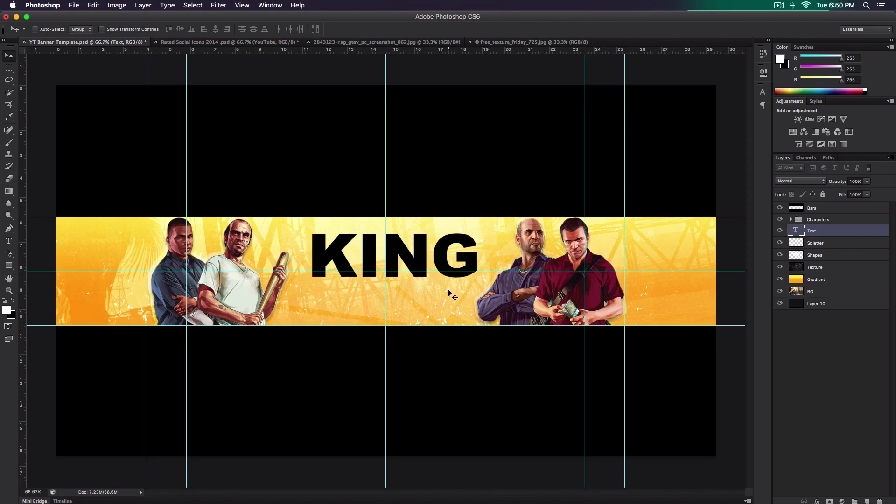
pyautogui.moveTo(434, 268); pyautogui.dragTo(426, 246)
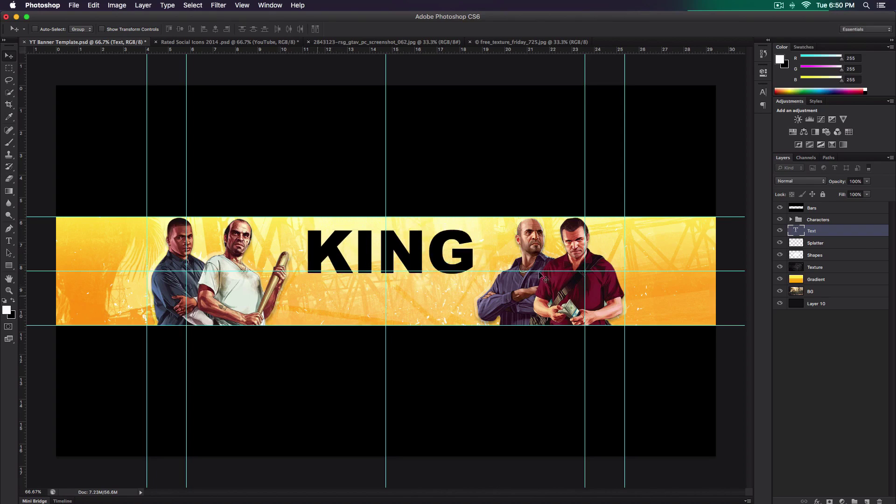
# Step: Reduce the KING text to about 178 pt and re-center it on the vertical center guide
pyautogui.press('t')
pyautogui.press('super+shift+comma')
pyautogui.press('super+shift+comma')
pyautogui.press('v')
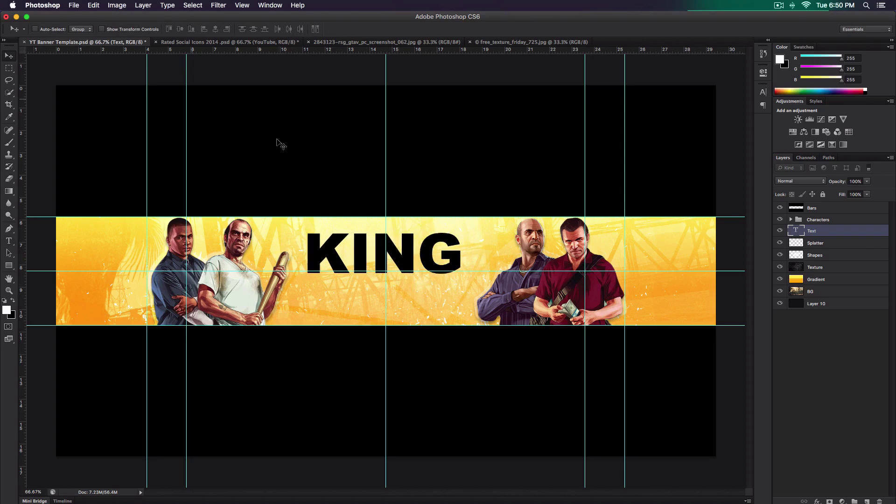
pyautogui.moveTo(414, 255); pyautogui.dragTo(417, 252)
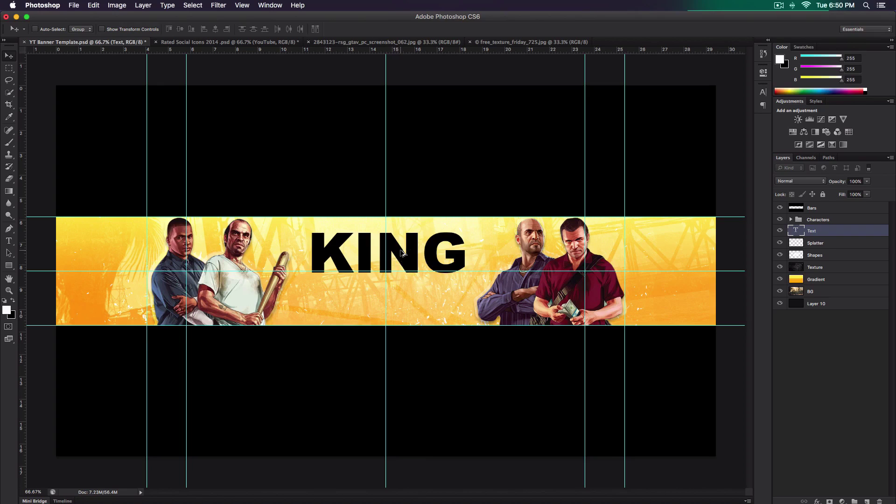
# Step: Duplicate the KING text directly below it and change the copy to GAMING, sized to match the width of KING
pyautogui.moveTo(401, 253); pyautogui.dragTo(400, 295)
pyautogui.press('t')
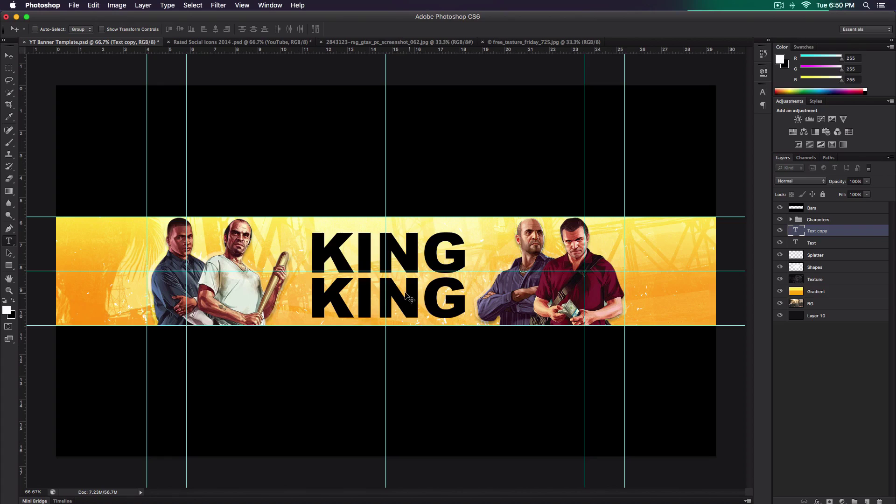
pyautogui.click(405, 291)
pyautogui.press('super+a')
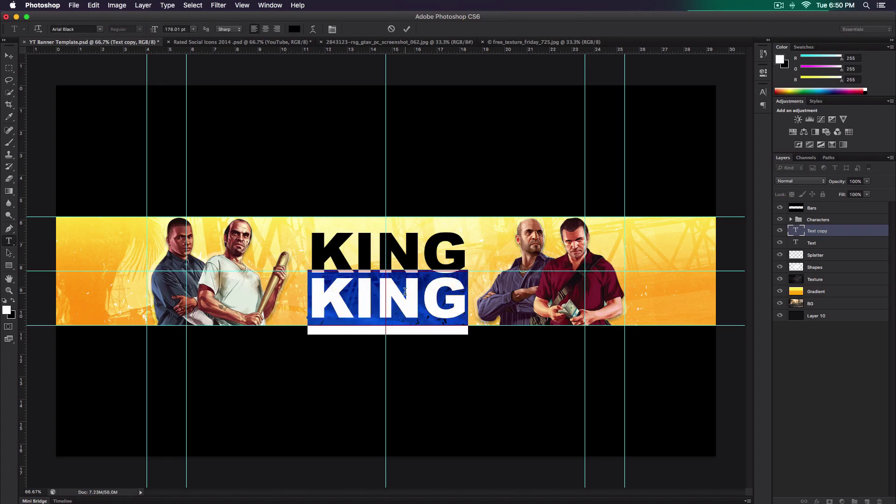
pyautogui.write('GAMING')
pyautogui.click(8, 56)
# Step: Rename the copied text layer as Gaming
pyautogui.doubleClick(817, 231)
pyautogui.write('Gaming')
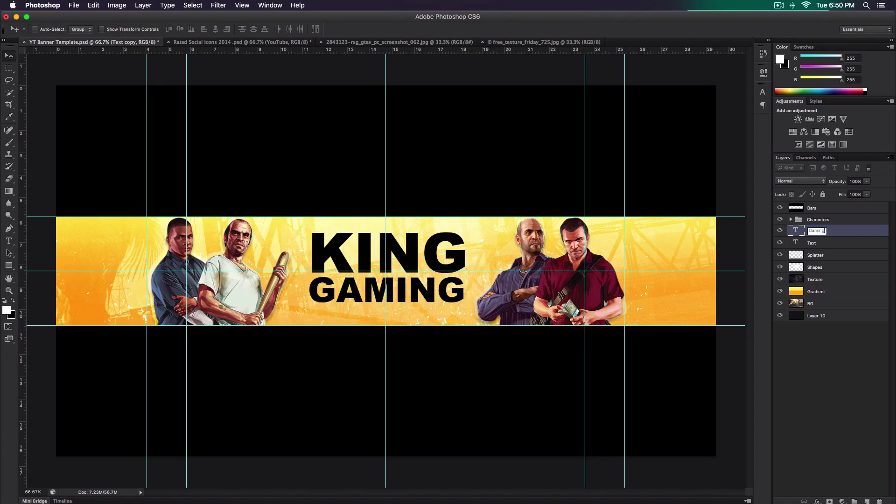
pyautogui.press('Return')
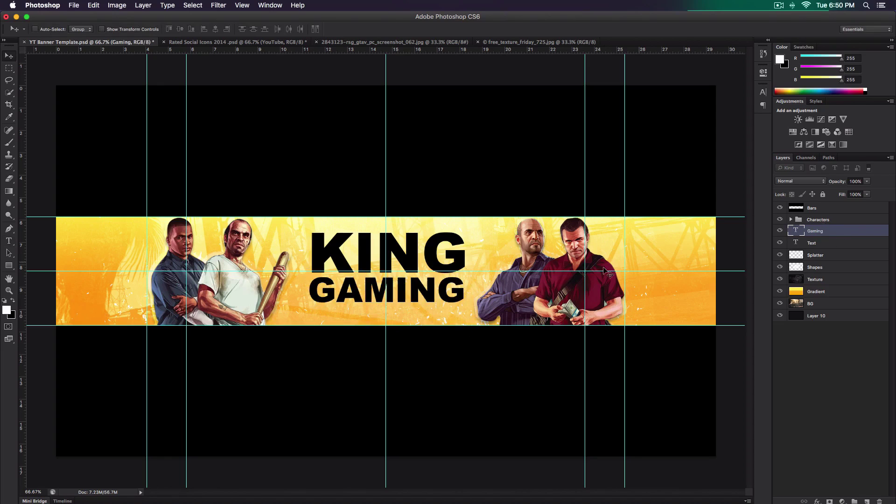
# Step: Select both title text layers and center them together on the banner's middle guides
pyautogui.keyDown('shift'); pyautogui.click(823, 244); pyautogui.keyUp('shift')
pyautogui.moveTo(439, 246); pyautogui.dragTo(421, 245)
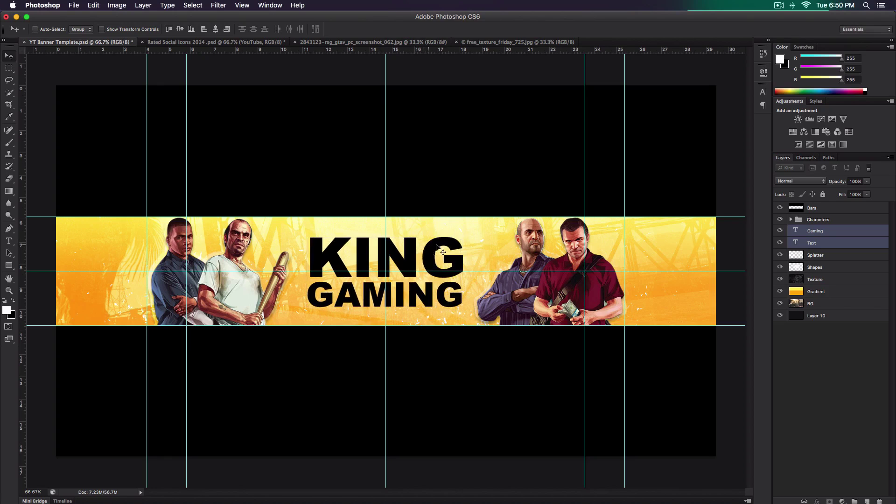
pyautogui.press('super+semicolon')
pyautogui.press('super+semicolon')
# Step: Rasterize the KING and GAMING text layers and convert them together into one smart object
pyautogui.rightClick(842, 243)
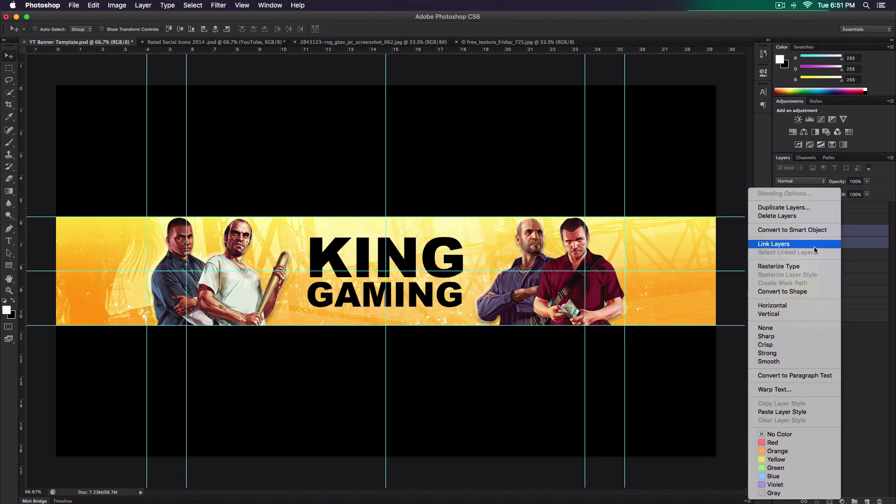
pyautogui.click(793, 266)
pyautogui.rightClick(842, 233)
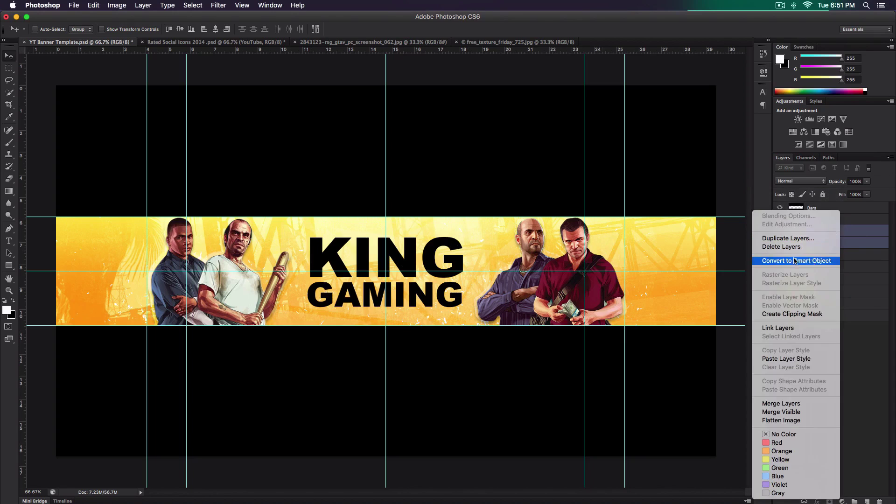
pyautogui.click(815, 259)
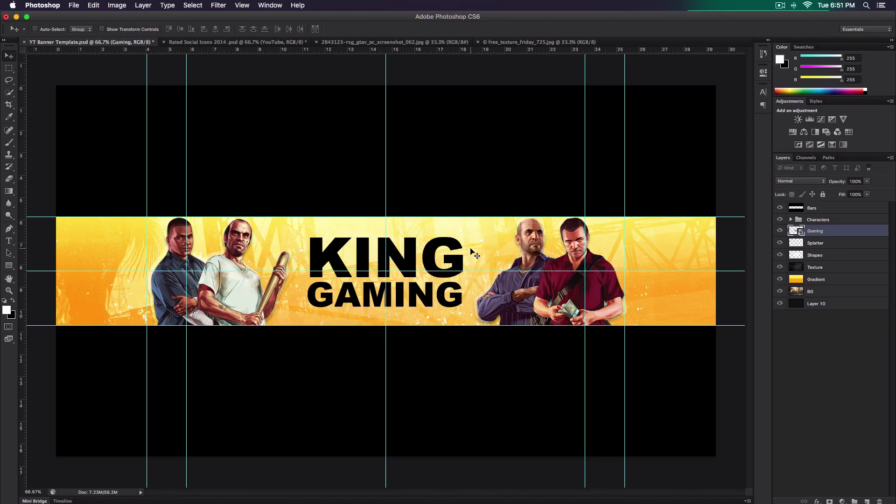
# Step: Apply a Perspective transform to the title so its right end tapers smaller than its left end
pyautogui.press('super+t')
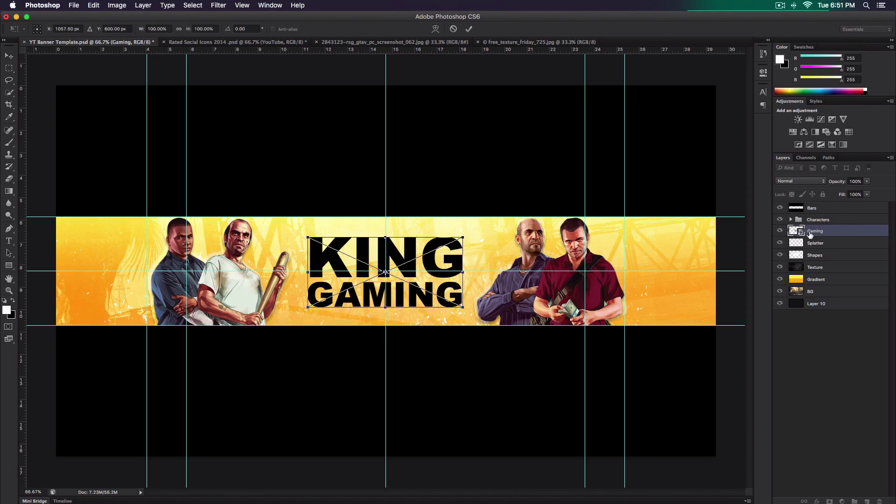
pyautogui.rightClick(448, 256)
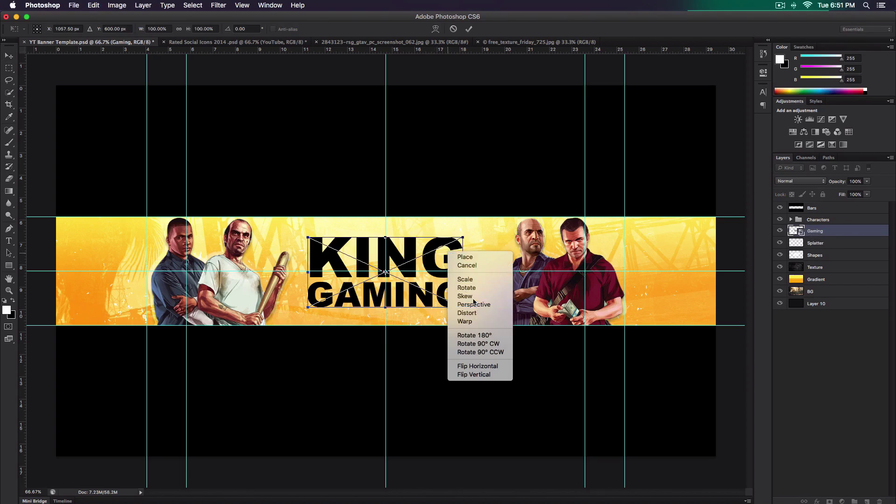
pyautogui.click(466, 300)
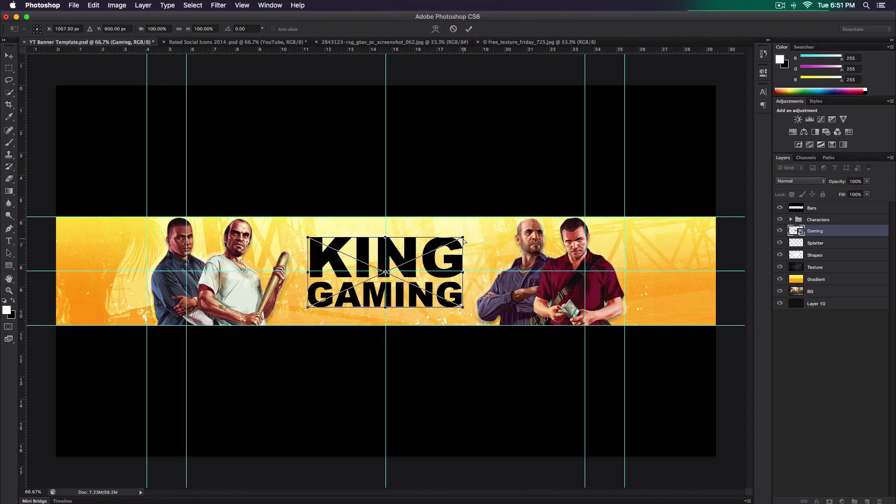
pyautogui.moveTo(464, 240); pyautogui.dragTo(464, 251)
pyautogui.press('Return')
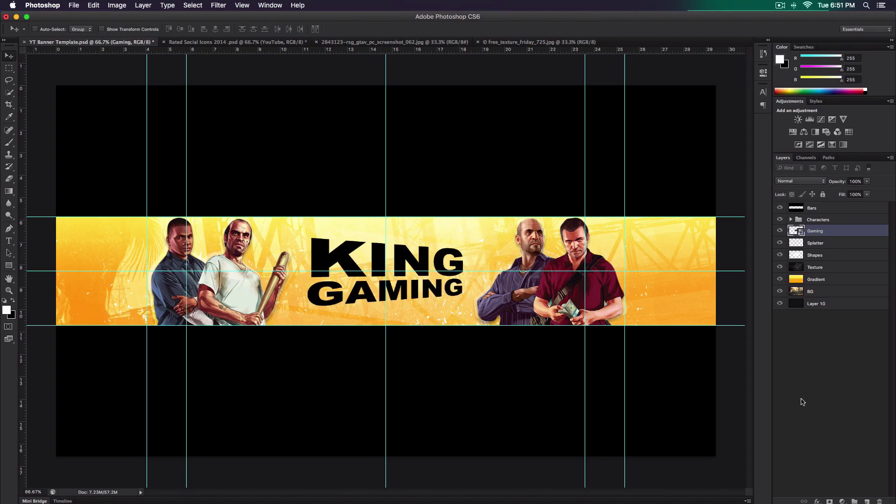
# Step: Copy the Twitter icon from Rated Social Icons 2014 .psd into the banner, placing it below the left end of GAMING
pyautogui.click(243, 42)
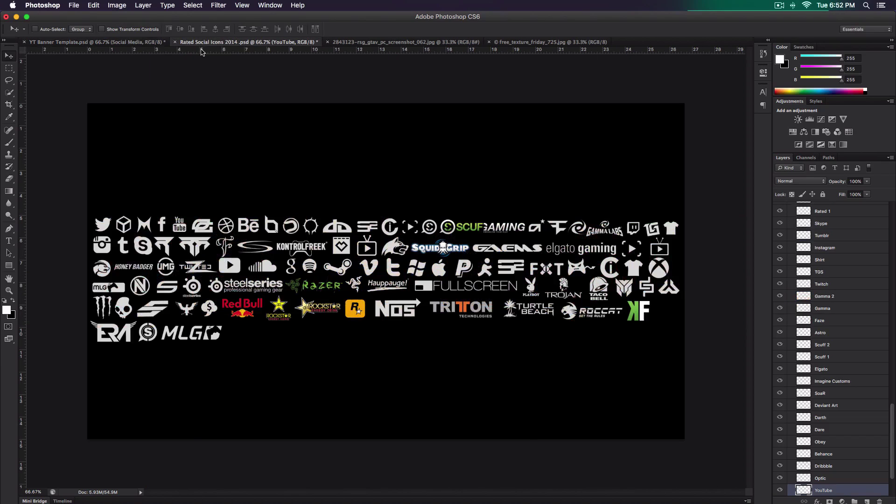
pyautogui.scroll(-3, 828, 307)
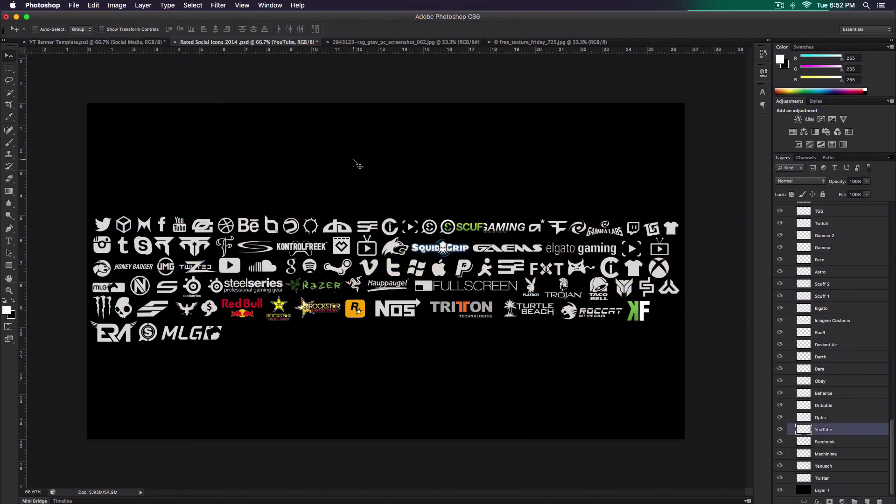
pyautogui.click(835, 479)
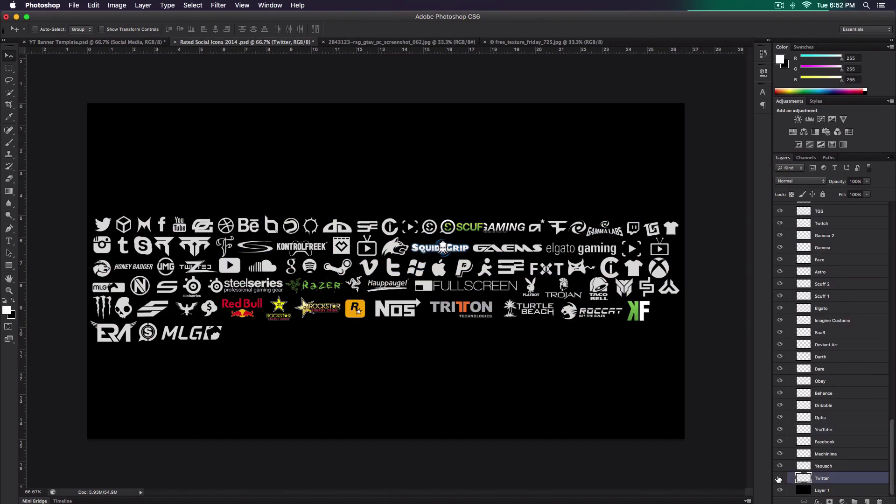
pyautogui.click(779, 479)
pyautogui.click(779, 479)
pyautogui.click(779, 479)
pyautogui.click(779, 479)
pyautogui.moveTo(105, 227); pyautogui.dragTo(317, 313)
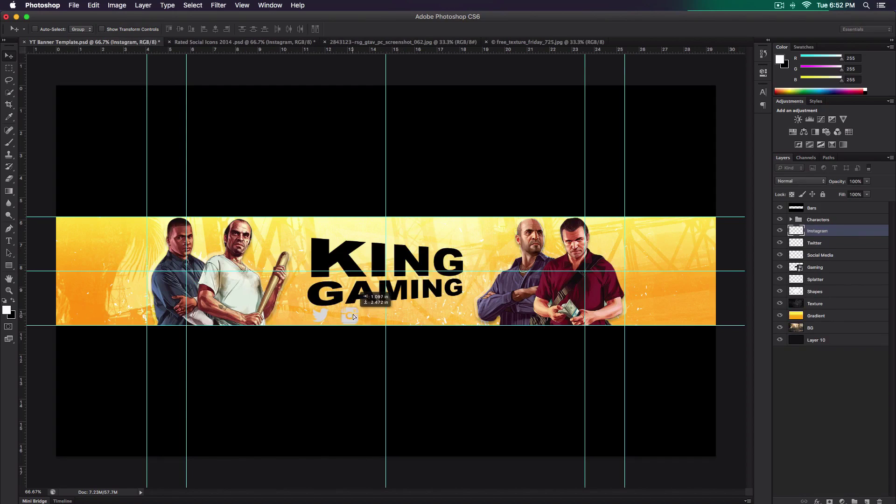
# Step: Place the Instagram icon just right of the Twitter icon and close the Rated Social Icons document
pyautogui.moveTo(354, 311); pyautogui.dragTo(353, 313)
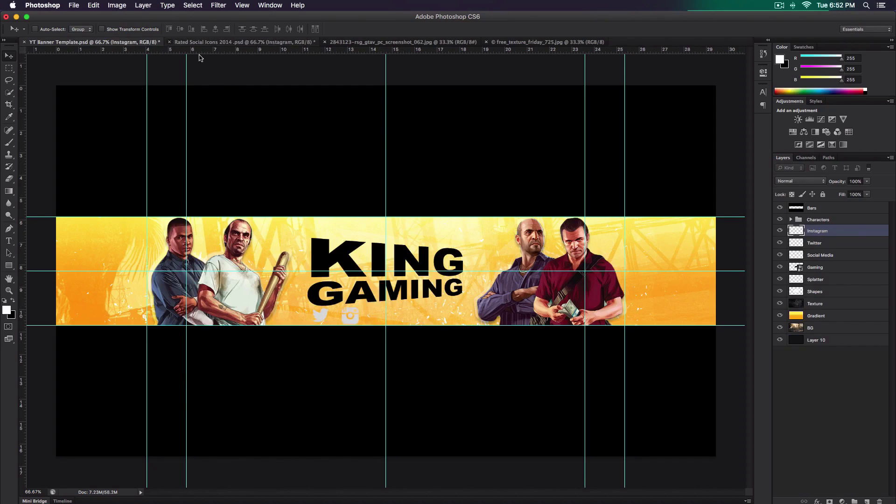
pyautogui.press('super+w')
pyautogui.click(415, 172)
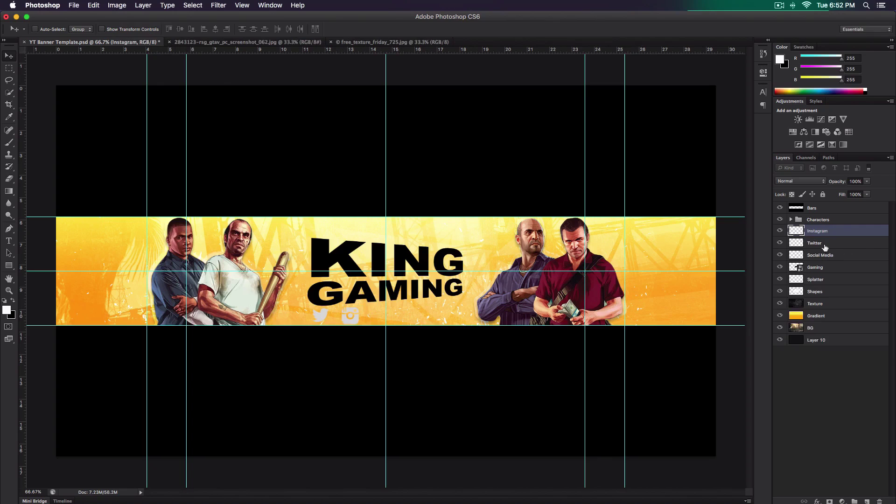
# Step: Apply a black Color Overlay to the Twitter icon layer at 100% opacity
pyautogui.click(840, 244)
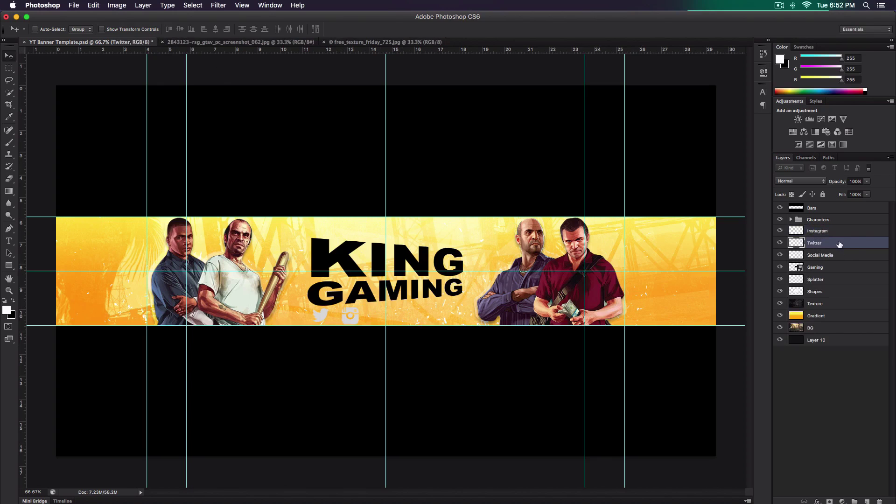
pyautogui.doubleClick(848, 245)
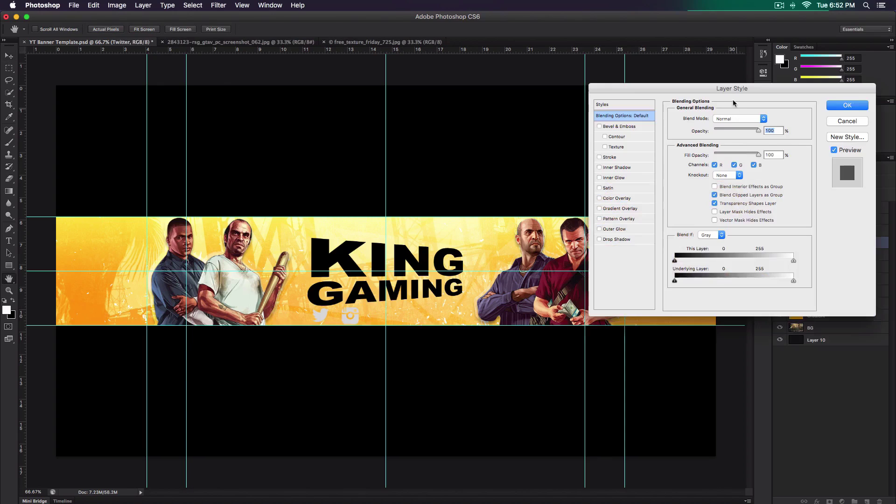
pyautogui.moveTo(729, 93); pyautogui.dragTo(676, 93)
pyautogui.click(571, 196)
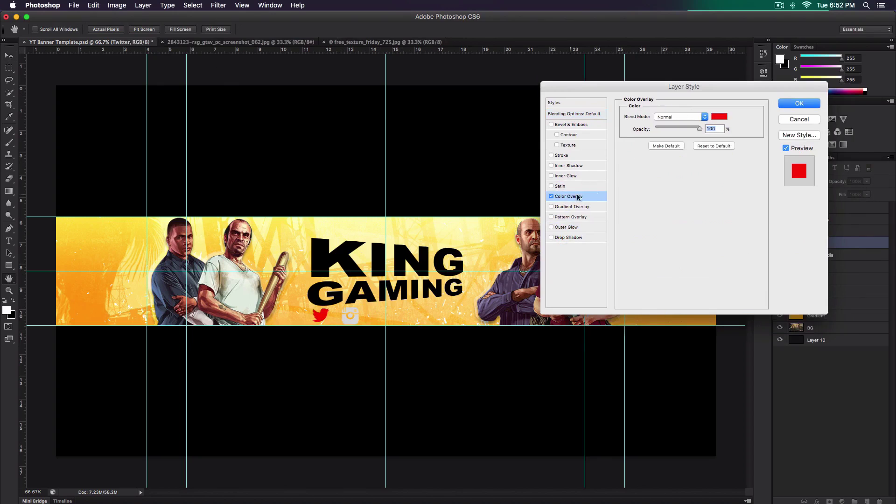
pyautogui.click(719, 116)
pyautogui.moveTo(508, 256); pyautogui.dragTo(452, 291)
pyautogui.click(655, 158)
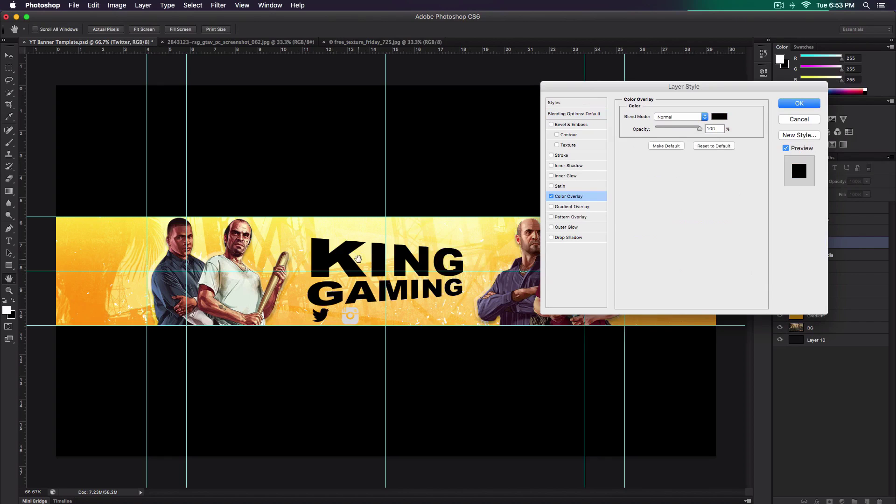
pyautogui.press('Return')
# Step: Copy the Twitter layer's style and paste it onto the Instagram layer
pyautogui.doubleClick(848, 233)
pyautogui.press('Escape')
pyautogui.rightClick(837, 243)
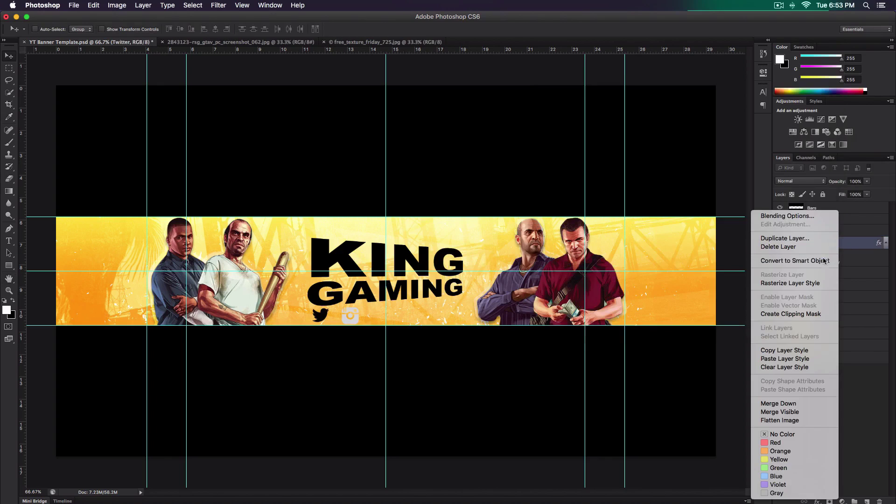
pyautogui.click(784, 350)
pyautogui.click(885, 243)
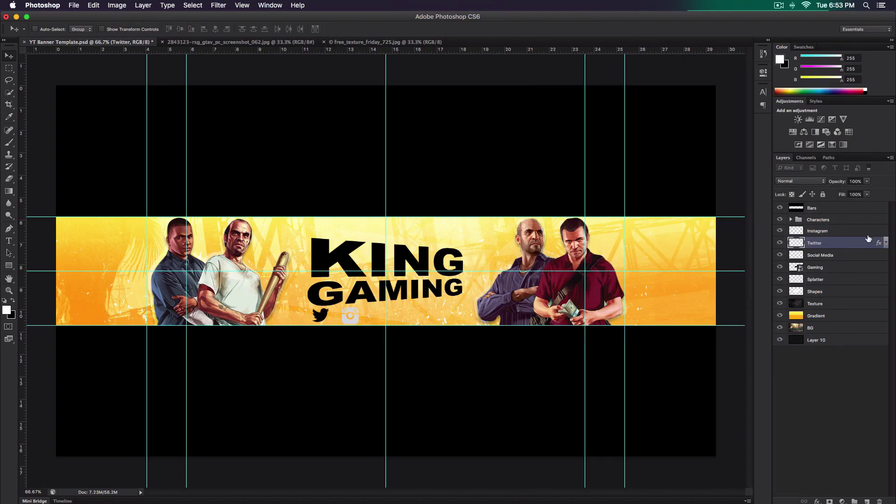
pyautogui.click(866, 231)
pyautogui.rightClick(865, 231)
pyautogui.click(812, 359)
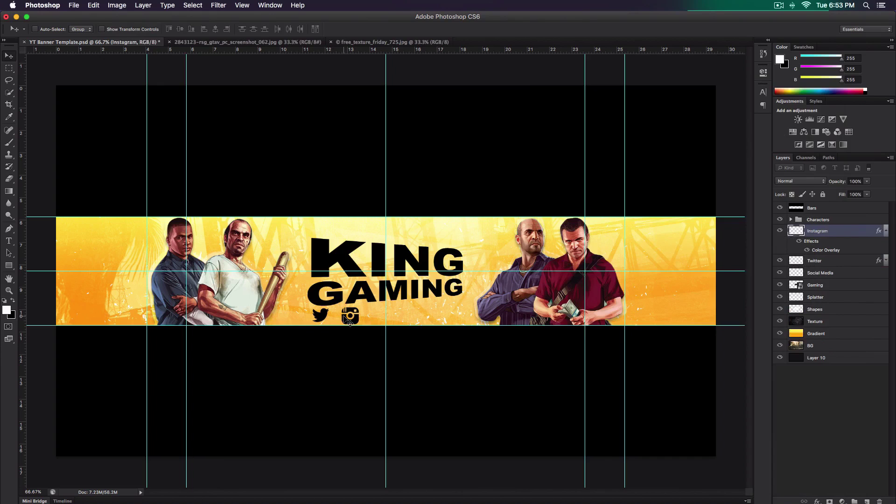
# Step: Scale the Twitter icon down to about 41% around its centre
pyautogui.hotkey('alt', '[')
pyautogui.press('super+equal')
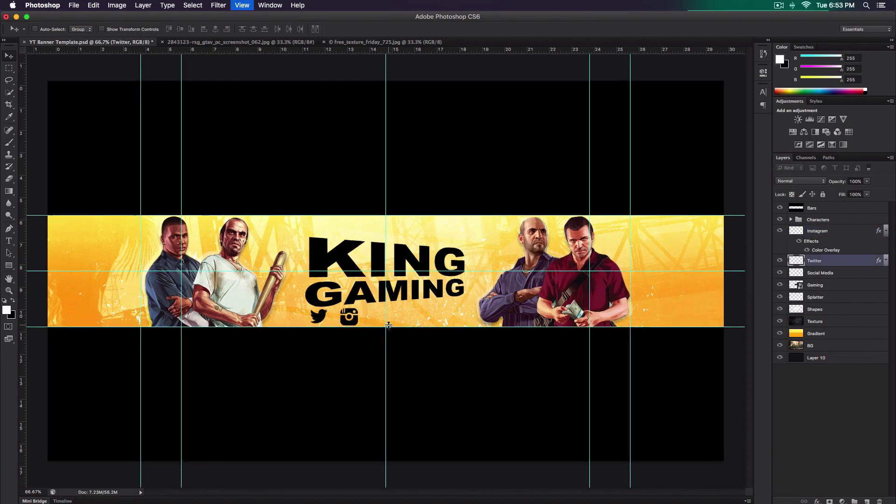
pyautogui.press('super+equal')
pyautogui.press('super+equal')
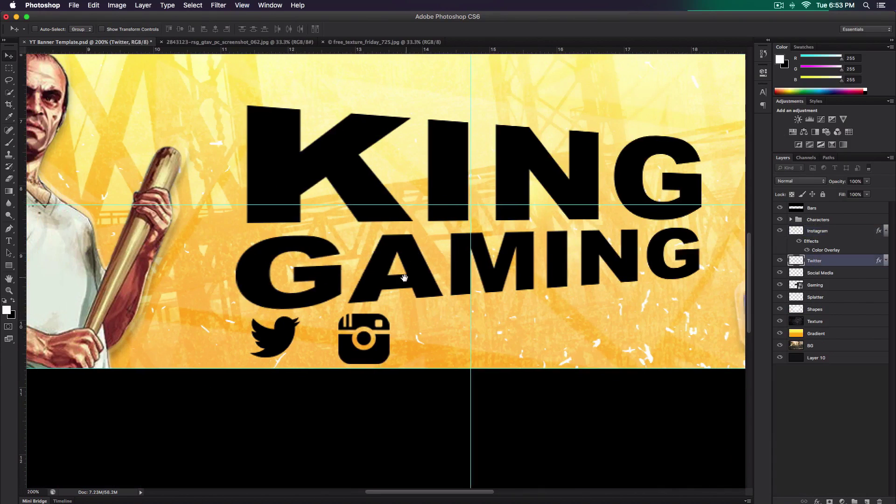
pyautogui.press('super+y')
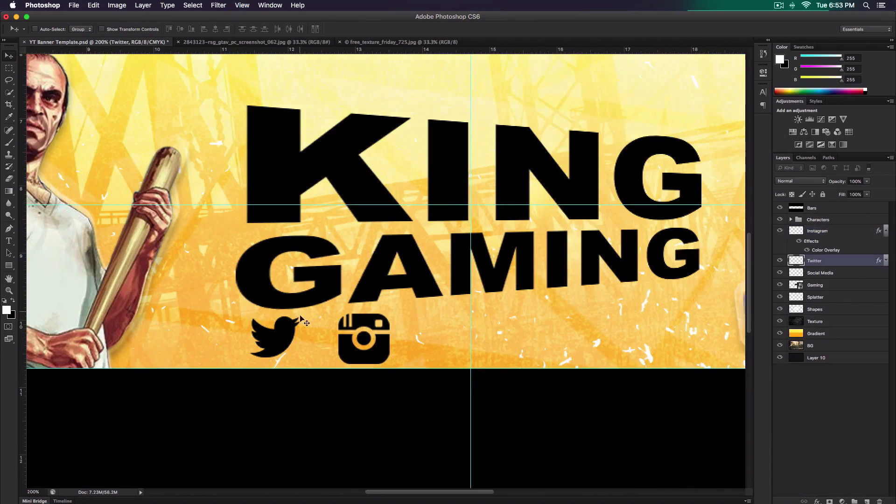
pyautogui.press('super+t')
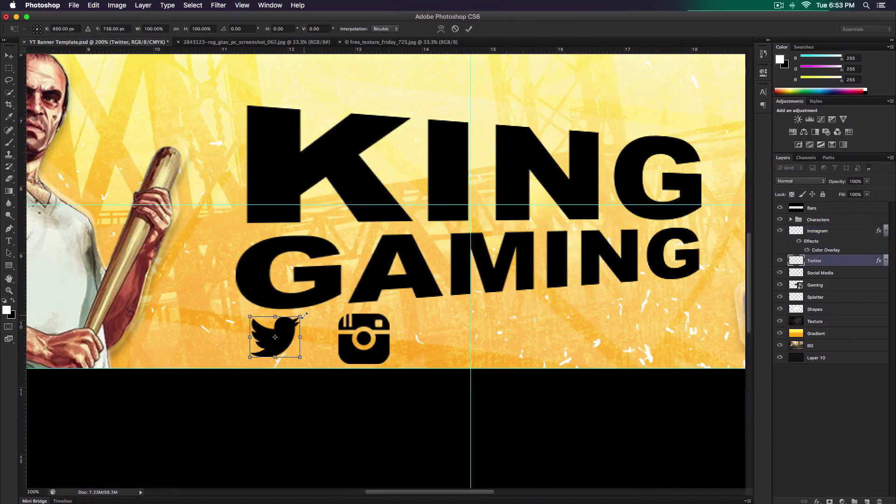
pyautogui.moveTo(301, 316); pyautogui.dragTo(285, 328)
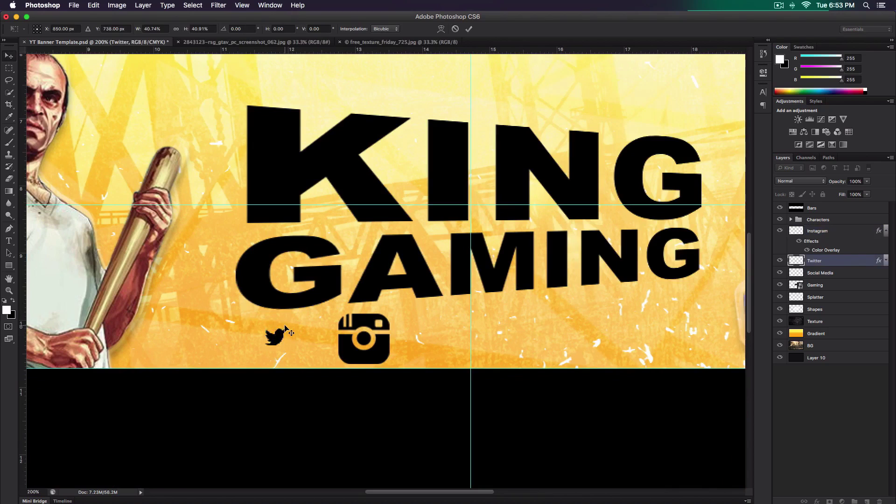
pyautogui.press('Return')
# Step: Shrink the Instagram icon to about the Twitter icon's size and move it right of the banner's centre guide, below GAMING
pyautogui.click(827, 252)
pyautogui.press('super+minus')
pyautogui.press('super+minus')
pyautogui.moveTo(336, 317); pyautogui.dragTo(411, 317)
pyautogui.press('super+plus')
# Step: Add the text KINGTUTSPRO in small black Arial Black lettering between the Twitter and Instagram icons
pyautogui.press('t')
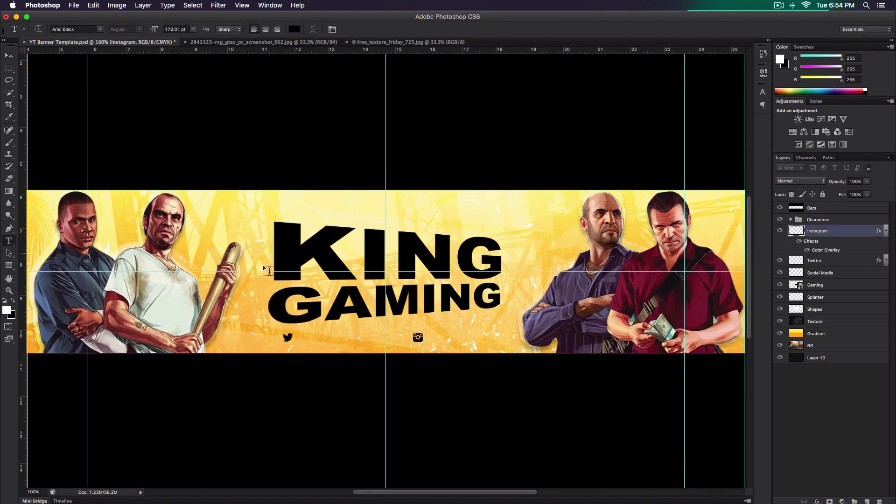
pyautogui.click(317, 343)
pyautogui.write('IT')
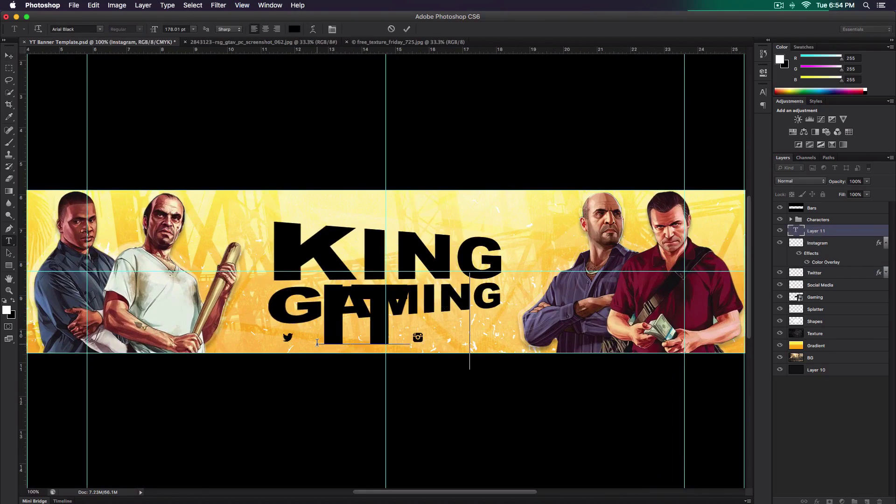
pyautogui.press('BackSpace')
pyautogui.press('BackSpace')
pyautogui.write('KING')
pyautogui.press('super+a')
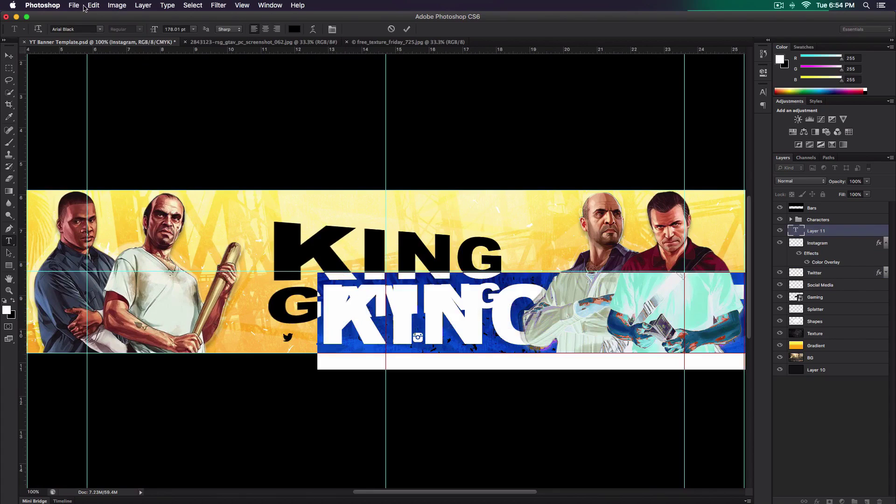
pyautogui.moveTo(154, 29); pyautogui.dragTo(81, 29)
pyautogui.press('super+Return')
# Step: Place the KINGTUTSPRO text directly beside the Twitter icon and fine-tune it with Free Transform
pyautogui.press('super+t')
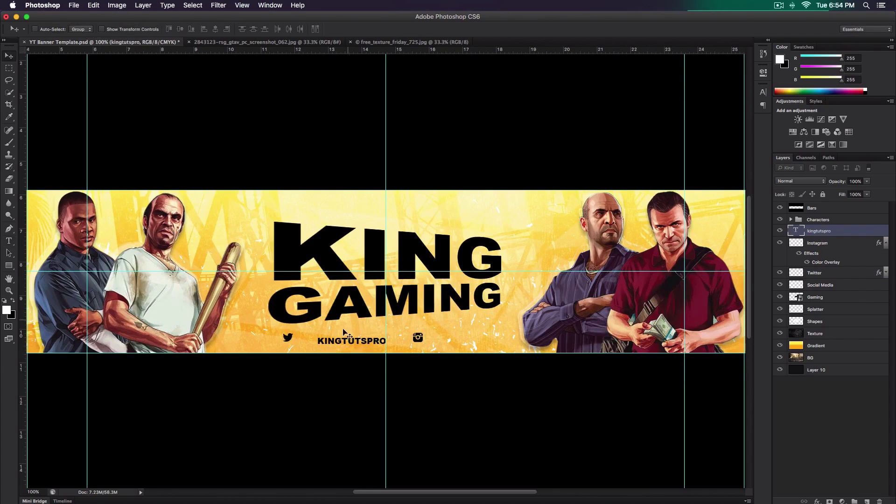
pyautogui.scroll(3, 381, 335)
pyautogui.press('Return')
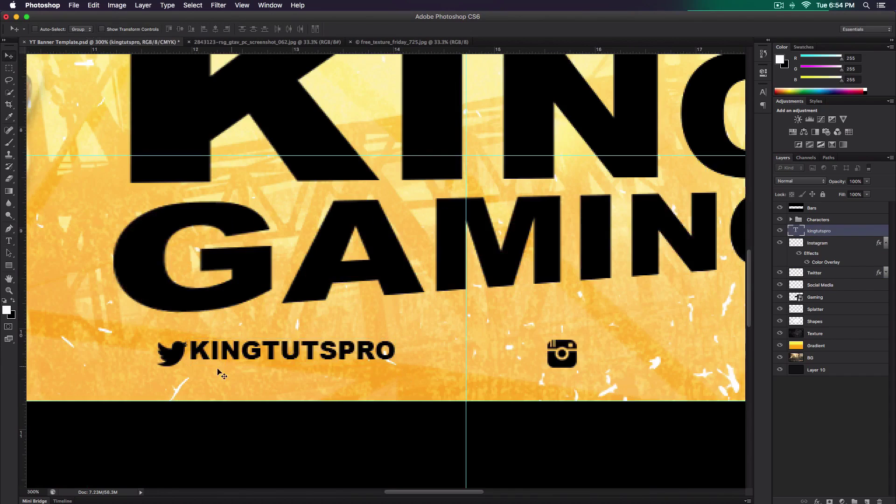
pyautogui.press('super+t')
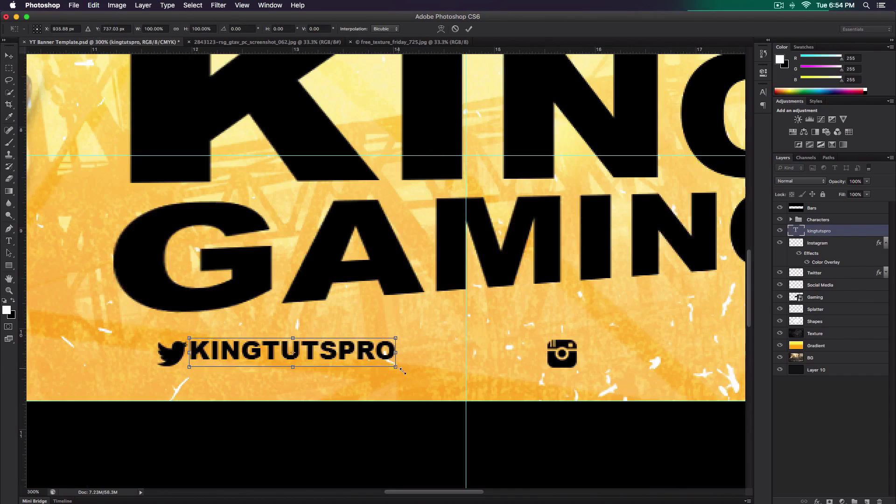
pyautogui.moveTo(402, 371); pyautogui.dragTo(431, 376)
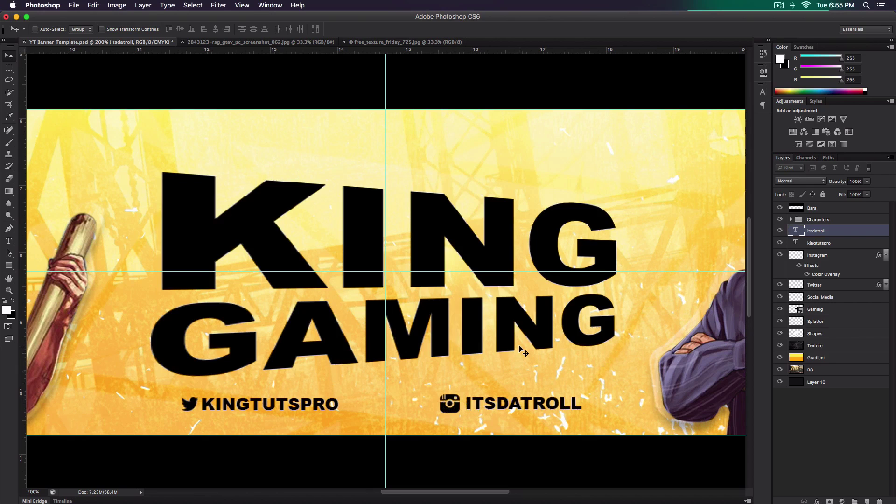
pyautogui.press('super+minus')
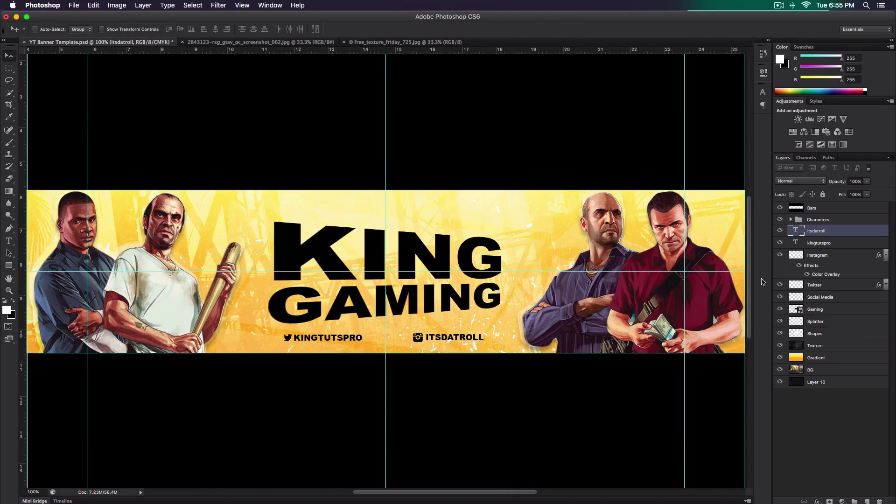
pyautogui.press('super+plus')
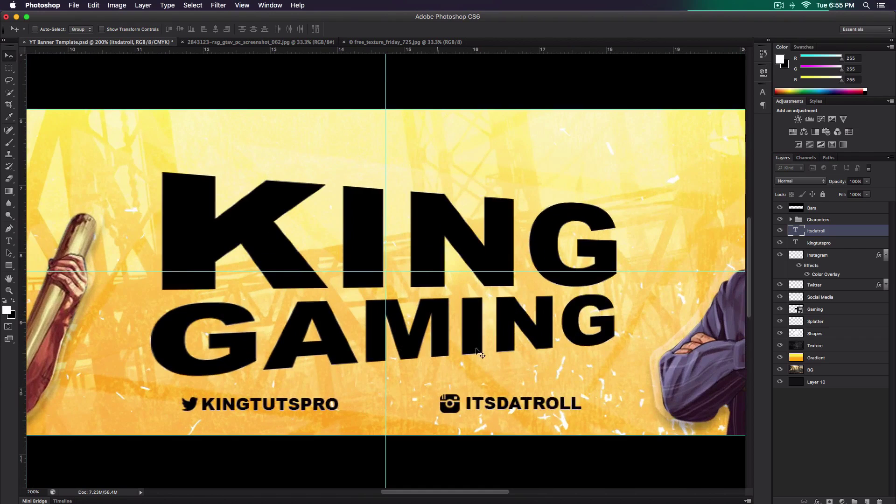
pyautogui.press('super+t')
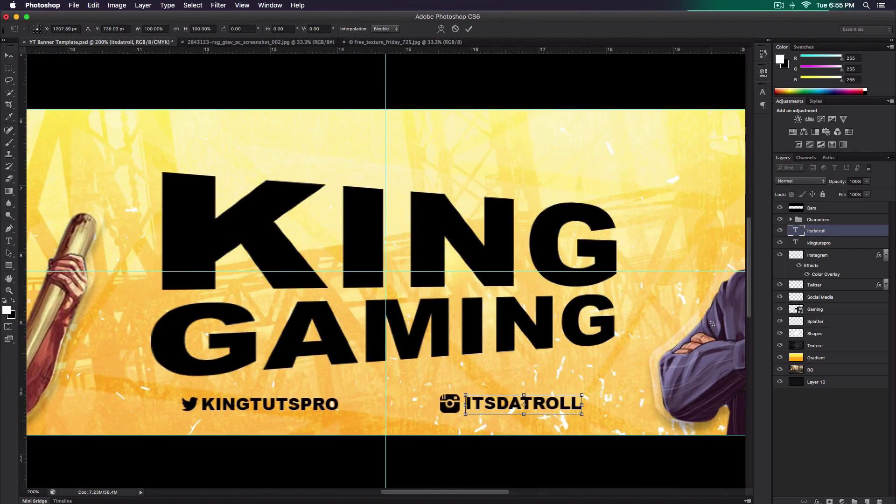
pyautogui.press('Return')
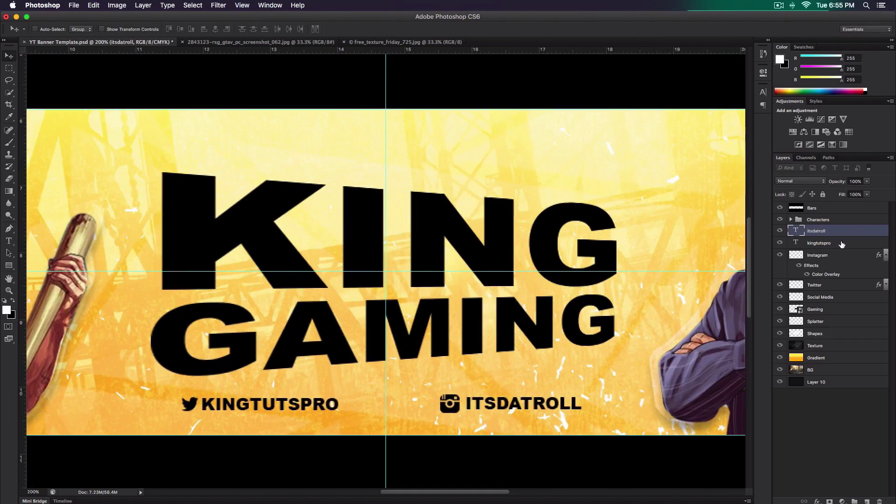
# Step: Shrink the Instagram icon to roughly the letter height of the ITSDATROLL text and keep it close beside it
pyautogui.click(835, 262)
pyautogui.press('super+t')
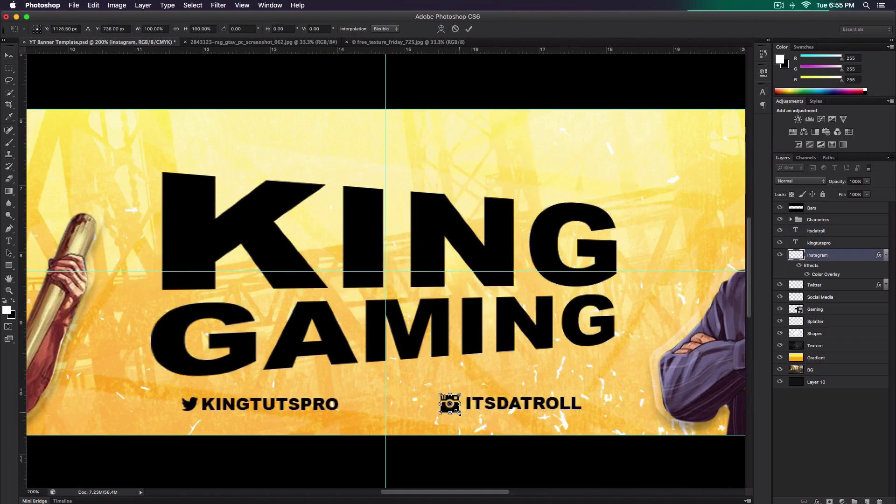
pyautogui.moveTo(460, 413); pyautogui.dragTo(458, 412)
pyautogui.press('Return')
pyautogui.press('super+t')
pyautogui.press('Return')
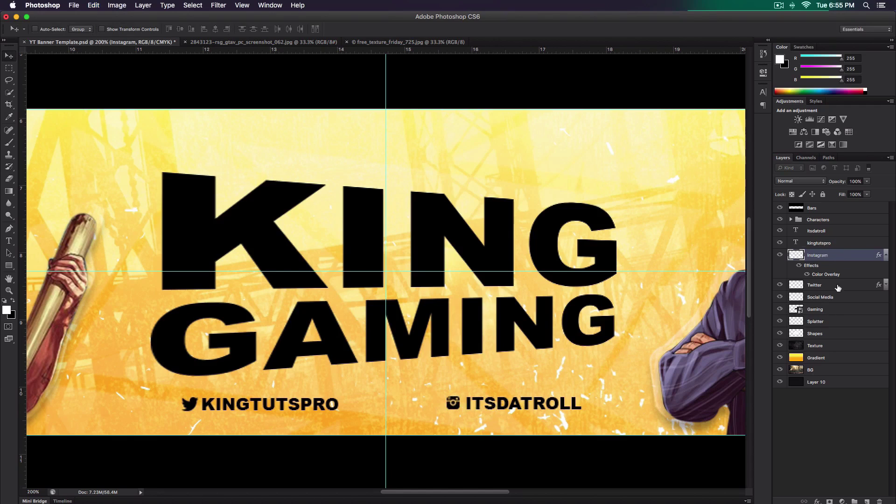
# Step: Align the Instagram icon with the ITSDATROLL text and the Twitter icon with the KINGTUTSPRO text on their vertical centres
pyautogui.keyDown('super'); pyautogui.click(834, 232); pyautogui.keyUp('super')
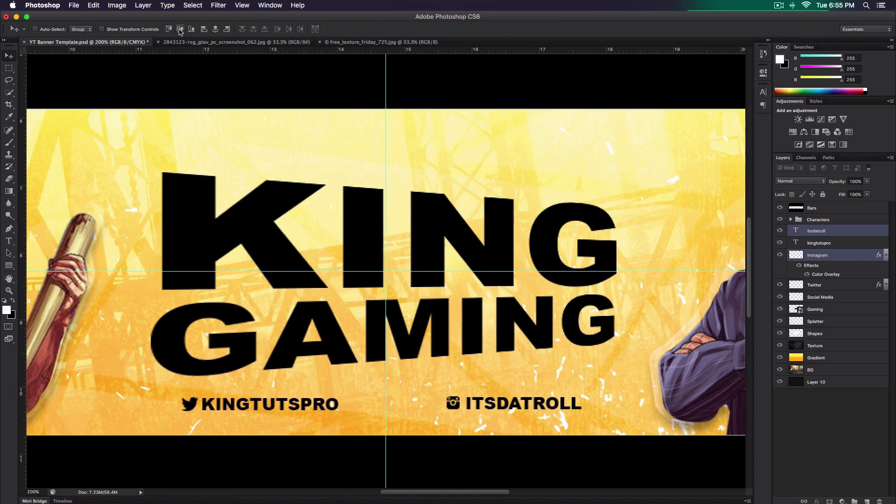
pyautogui.press('super+minus')
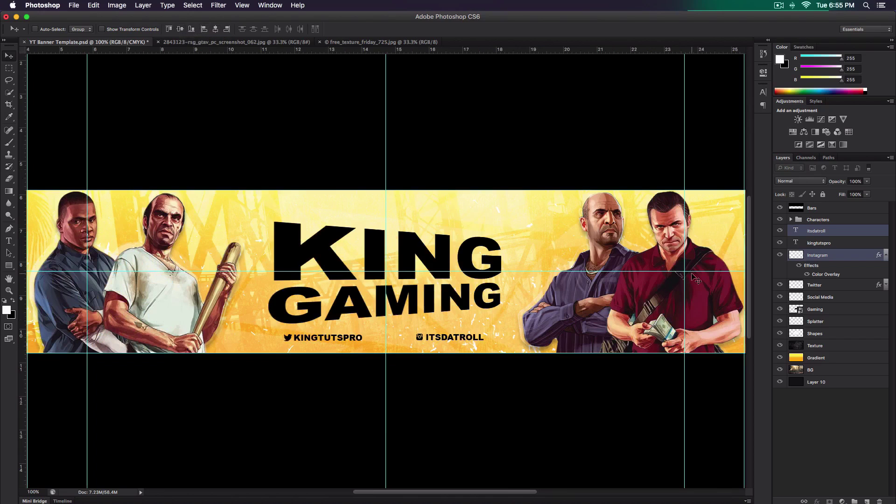
pyautogui.click(836, 283)
pyautogui.keyDown('super'); pyautogui.click(826, 244); pyautogui.keyUp('super')
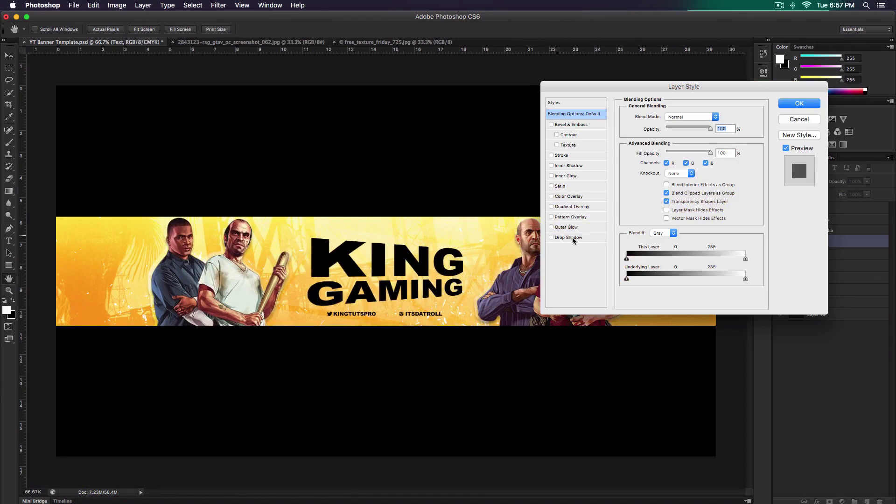
# Step: Give the KING GAMING Text layer a Multiply drop shadow at about 16% opacity and a faint linear black-to-white Gradient Overlay
pyautogui.click(573, 239)
pyautogui.moveTo(661, 131); pyautogui.dragTo(663, 129)
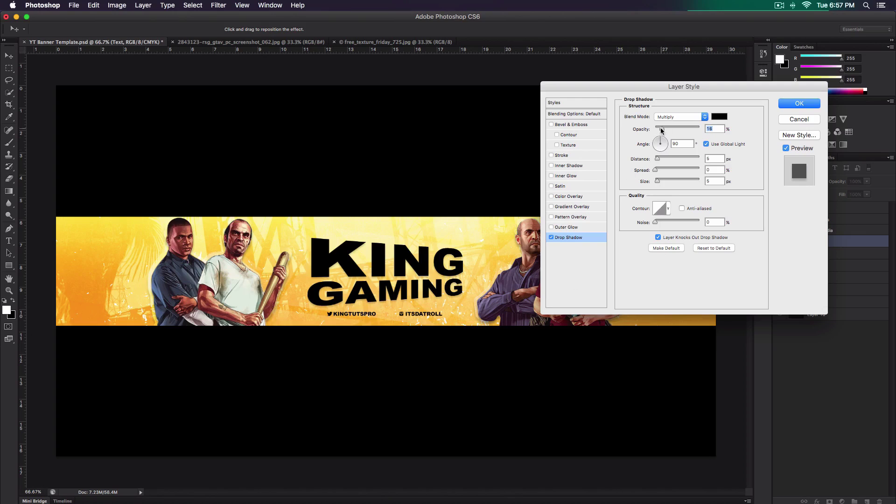
pyautogui.click(553, 206)
pyautogui.click(573, 207)
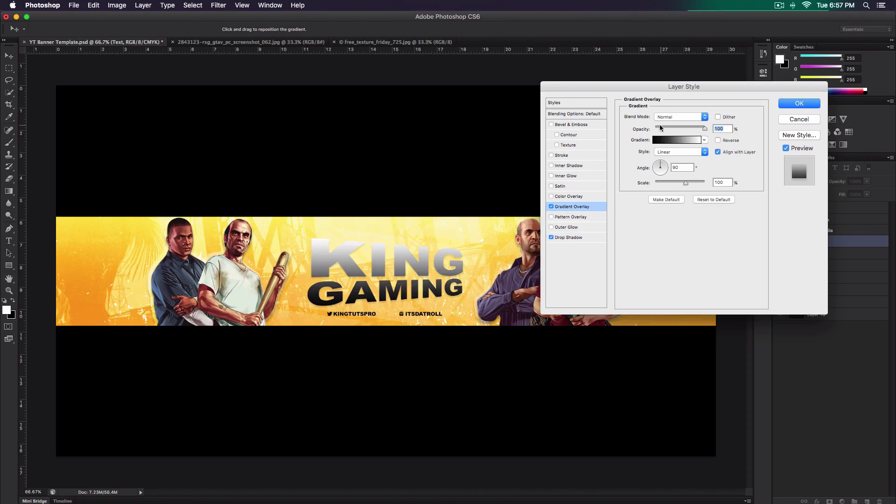
pyautogui.moveTo(661, 127); pyautogui.dragTo(666, 127)
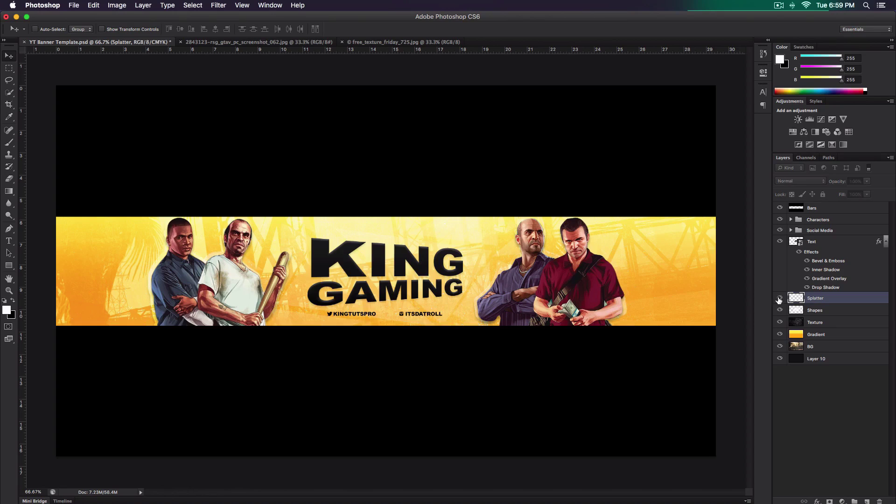
# Step: Set the Splatter layer's blend mode to Overlay
pyautogui.click(803, 182)
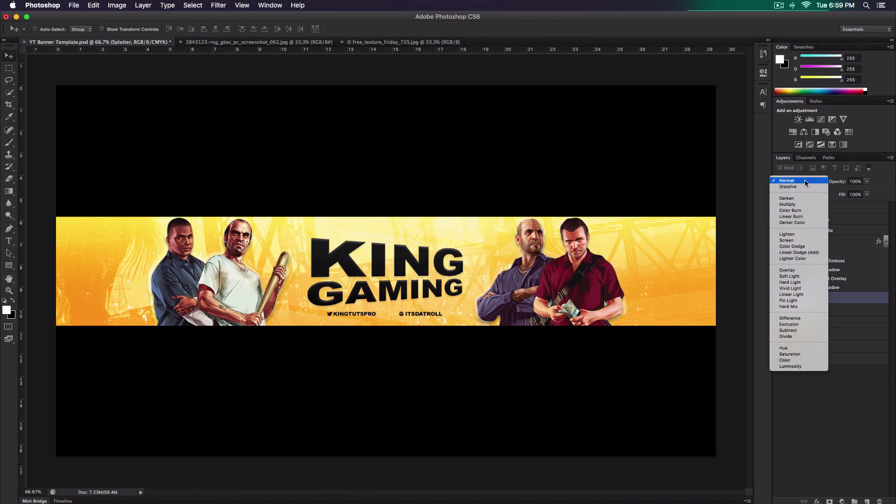
pyautogui.click(801, 270)
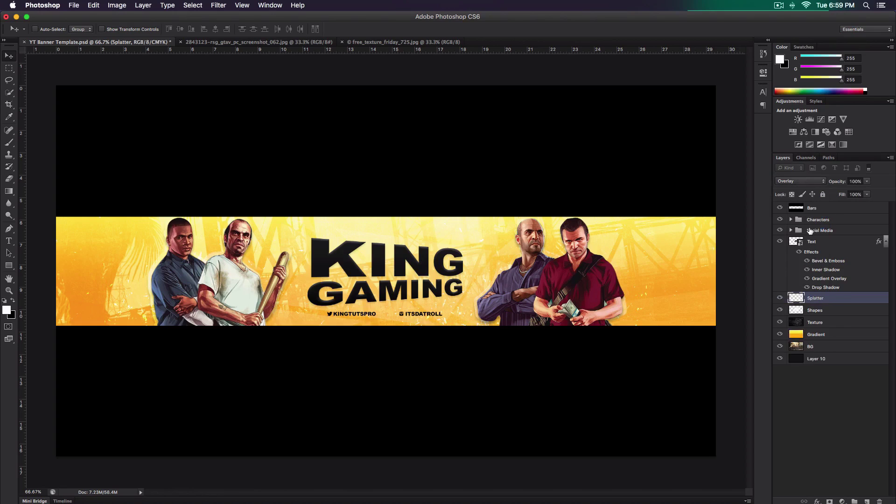